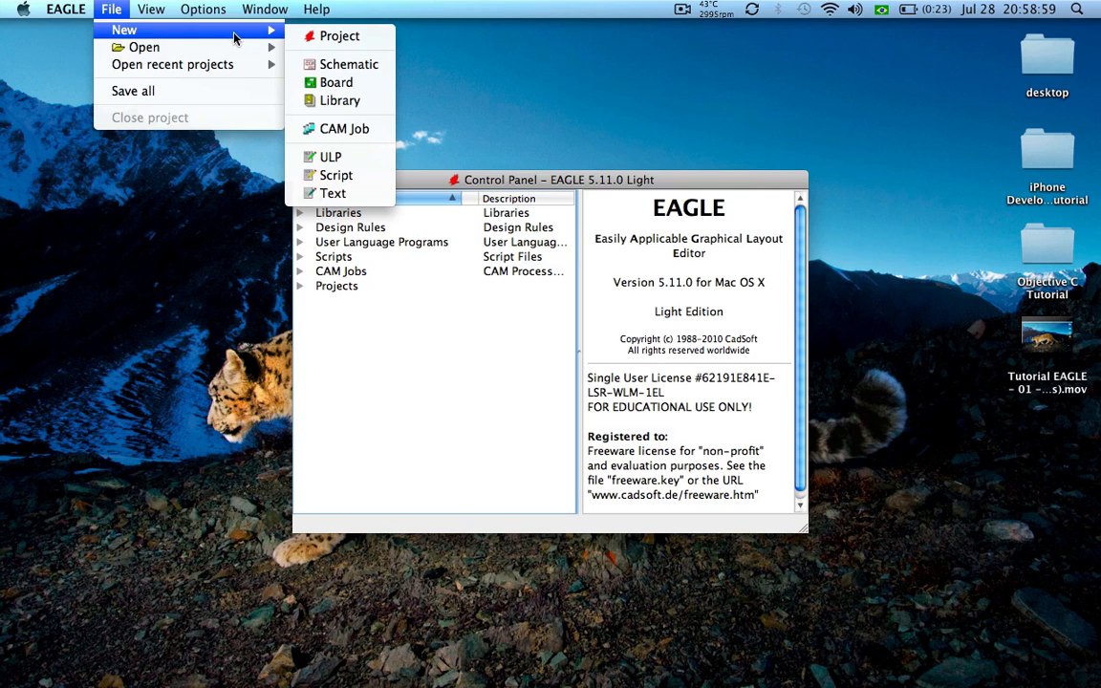
Create a new schematic and enlarge its window to fill the screen
{"action": "left_click", "coordinate": [333, 65]}
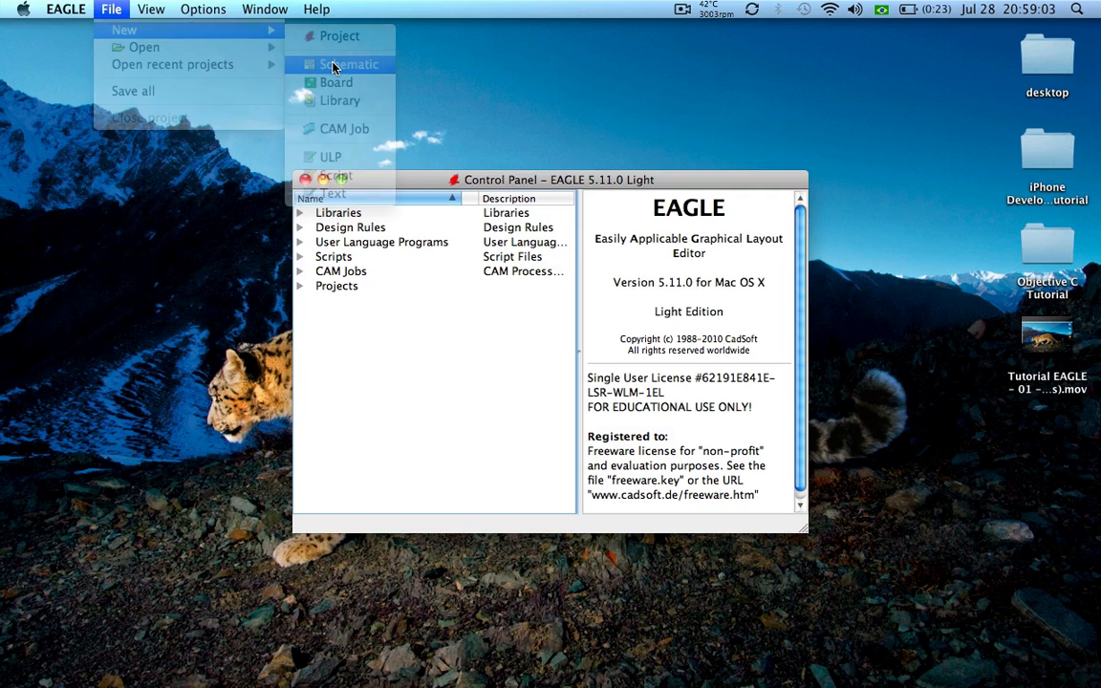
{"action": "left_click_drag", "start_coordinate": [435, 188], "coordinate": [341, 141]}
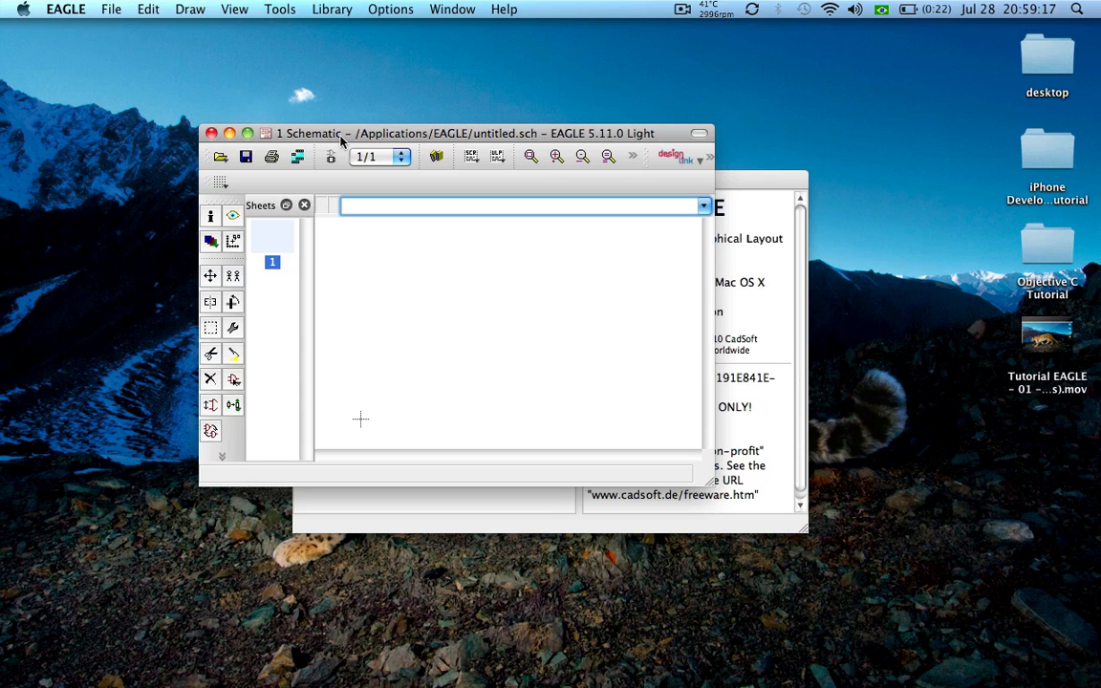
{"action": "left_click_drag", "start_coordinate": [310, 140], "coordinate": [224, 86]}
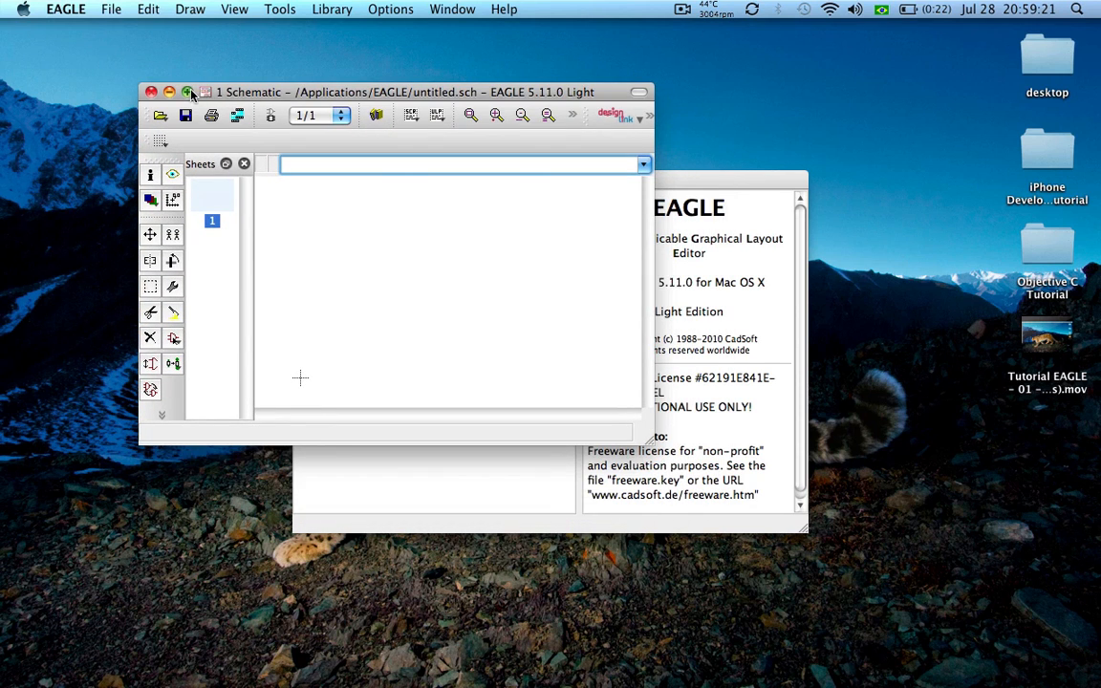
{"action": "left_click", "coordinate": [168, 80]}
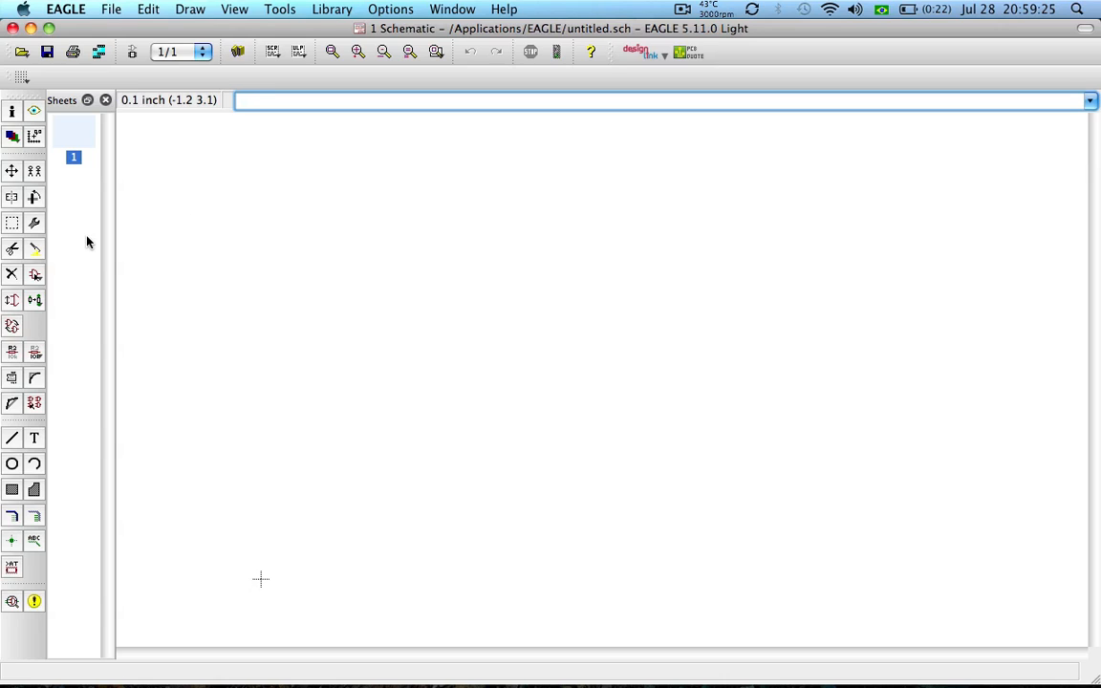
Start the Add command and reposition the parts library dialog over the schematic
{"action": "left_click", "coordinate": [35, 276]}
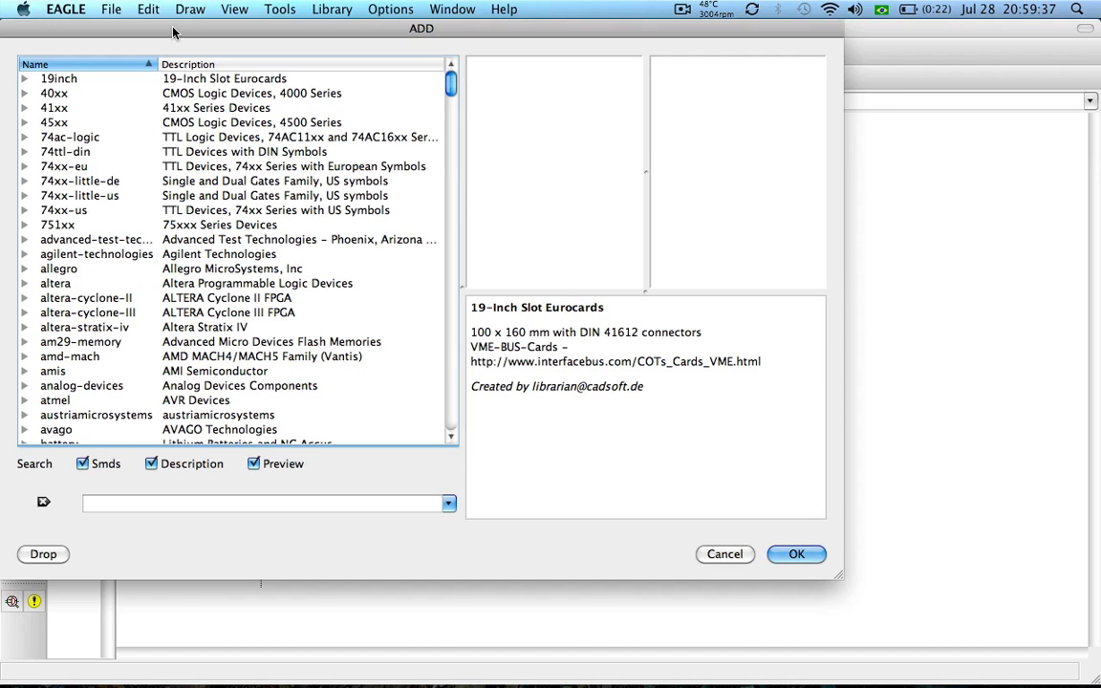
{"action": "left_click_drag", "start_coordinate": [158, 31], "coordinate": [206, 64]}
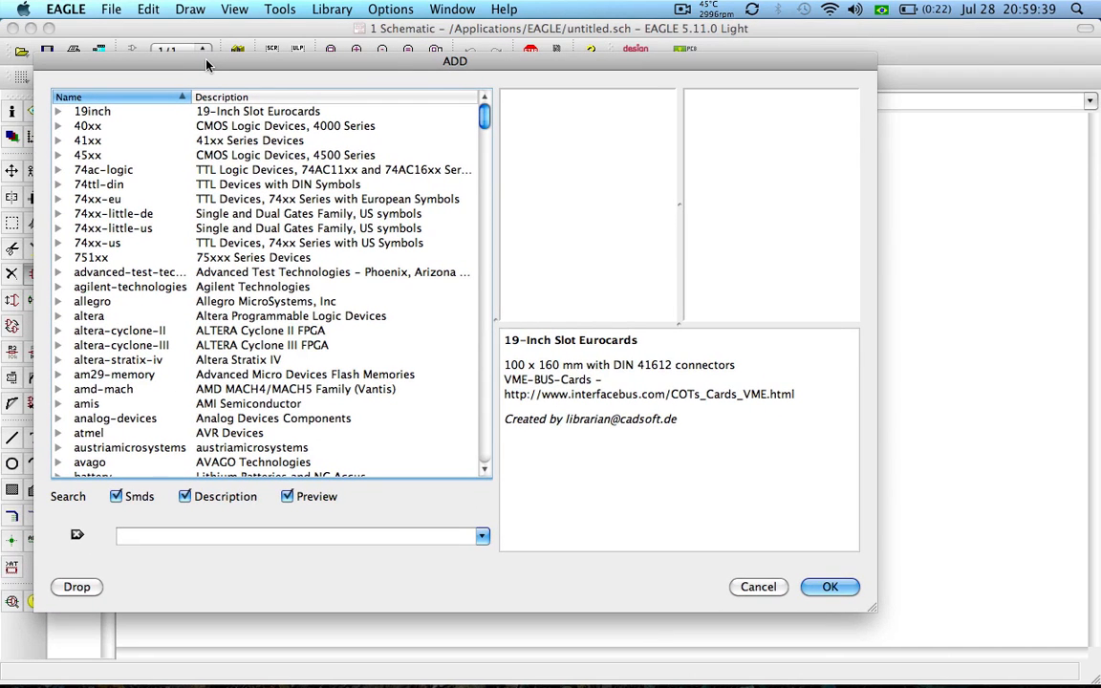
{"action": "left_click_drag", "start_coordinate": [206, 64], "coordinate": [191, 48]}
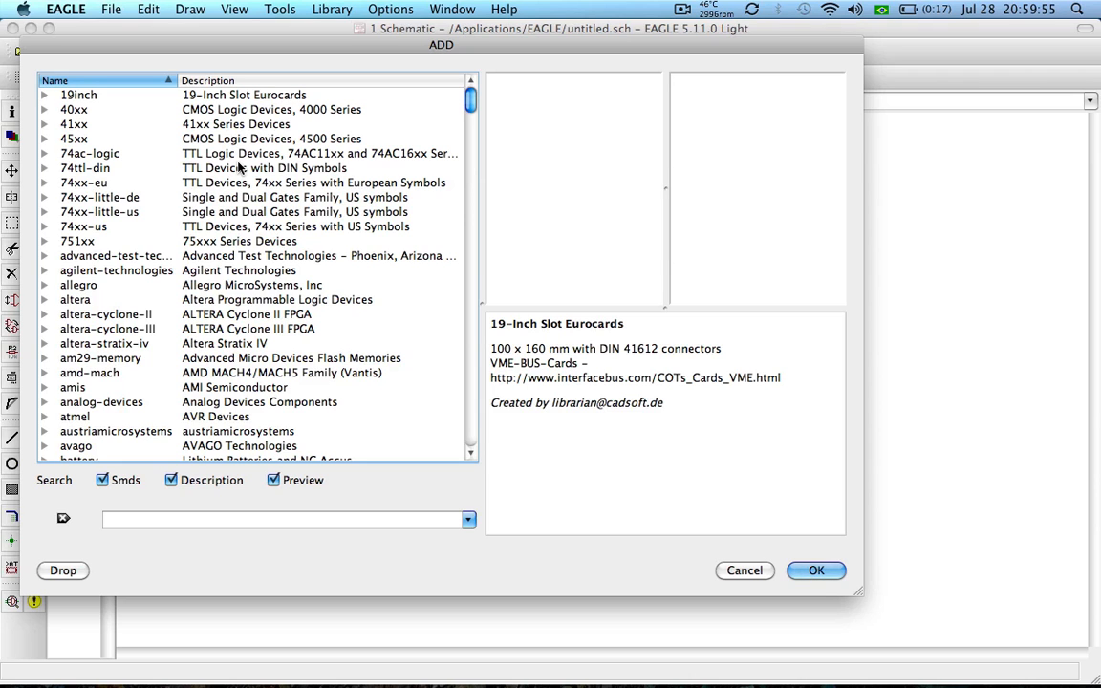
{"action": "left_click_drag", "start_coordinate": [217, 45], "coordinate": [237, 48]}
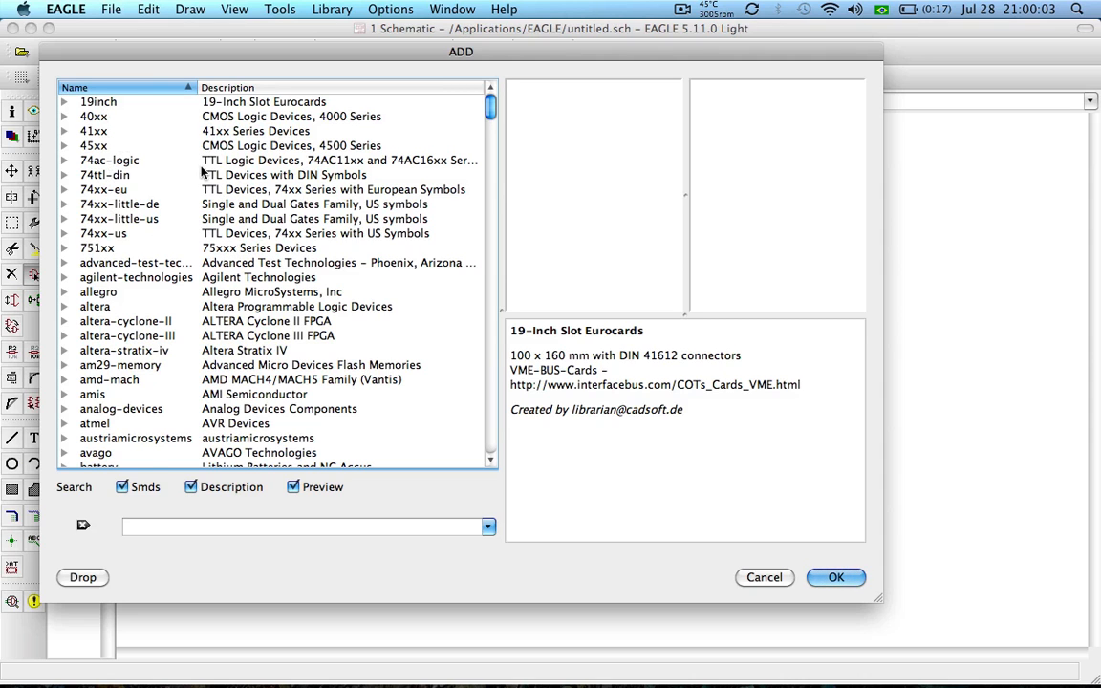
Browse the parts libraries and examine the symbol and package preview of 7403N in the 74ttl-din library
{"action": "scroll", "coordinate": [257, 190], "scroll_direction": "down", "scroll_amount": 10}
{"action": "scroll", "coordinate": [256, 190], "scroll_direction": "up", "scroll_amount": 10}
{"action": "left_click", "coordinate": [178, 179]}
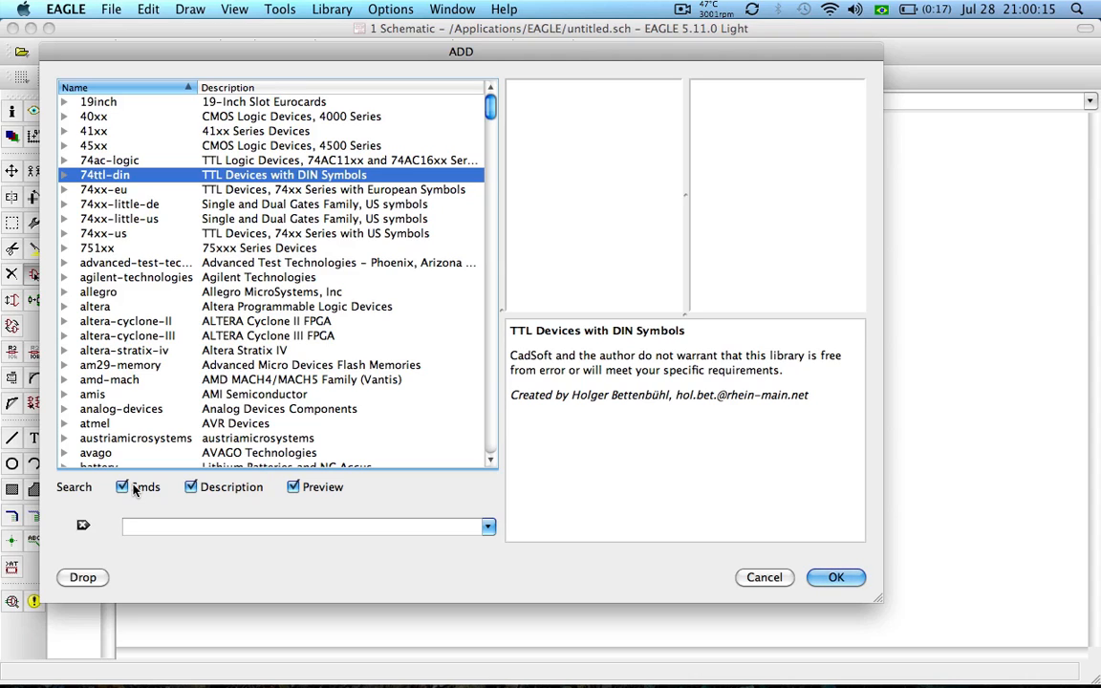
{"action": "left_click", "coordinate": [229, 490]}
{"action": "left_click", "coordinate": [191, 487]}
{"action": "left_click", "coordinate": [63, 175]}
{"action": "left_click", "coordinate": [122, 175]}
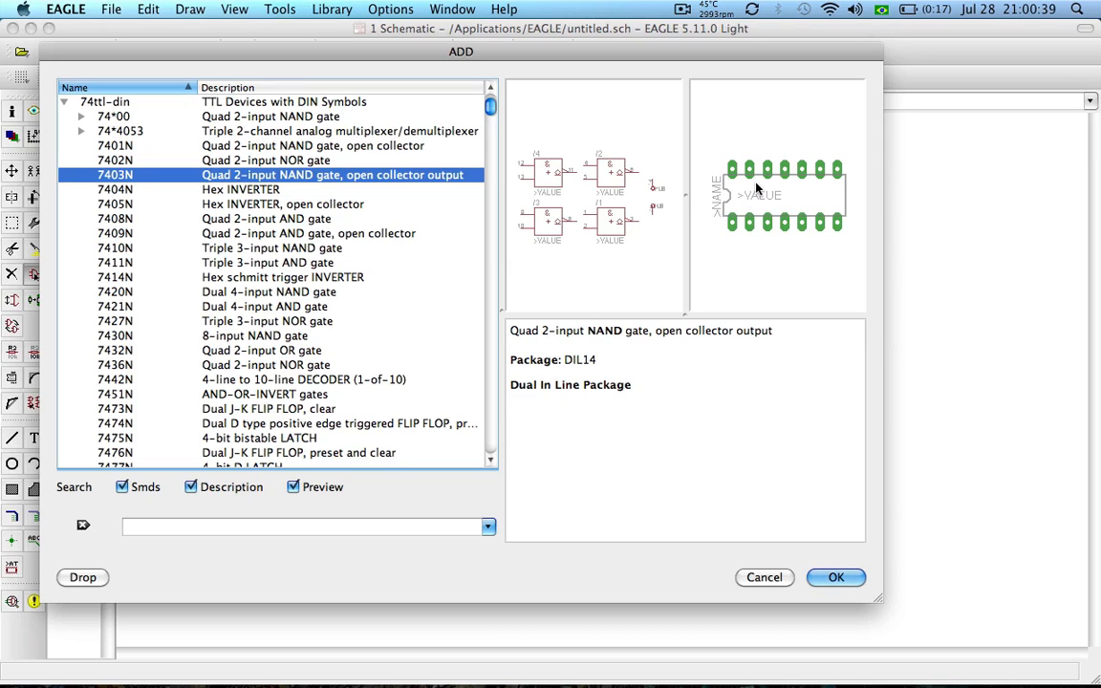
{"action": "left_click", "coordinate": [65, 102]}
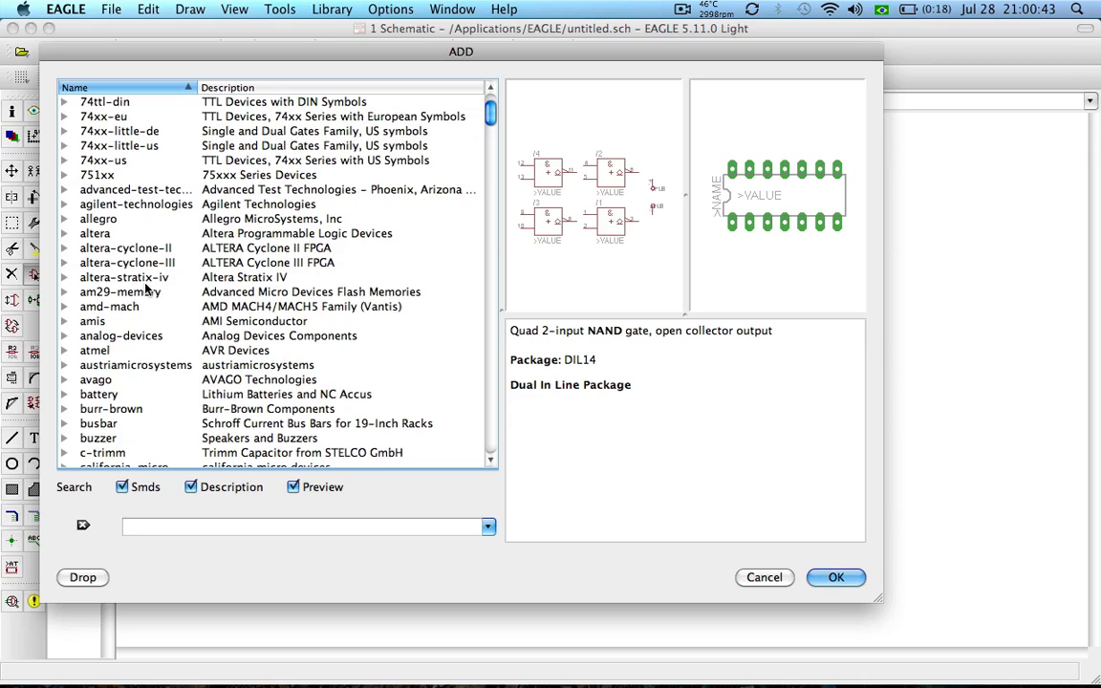
{"action": "scroll", "coordinate": [232, 244], "scroll_direction": "down", "scroll_amount": 20}
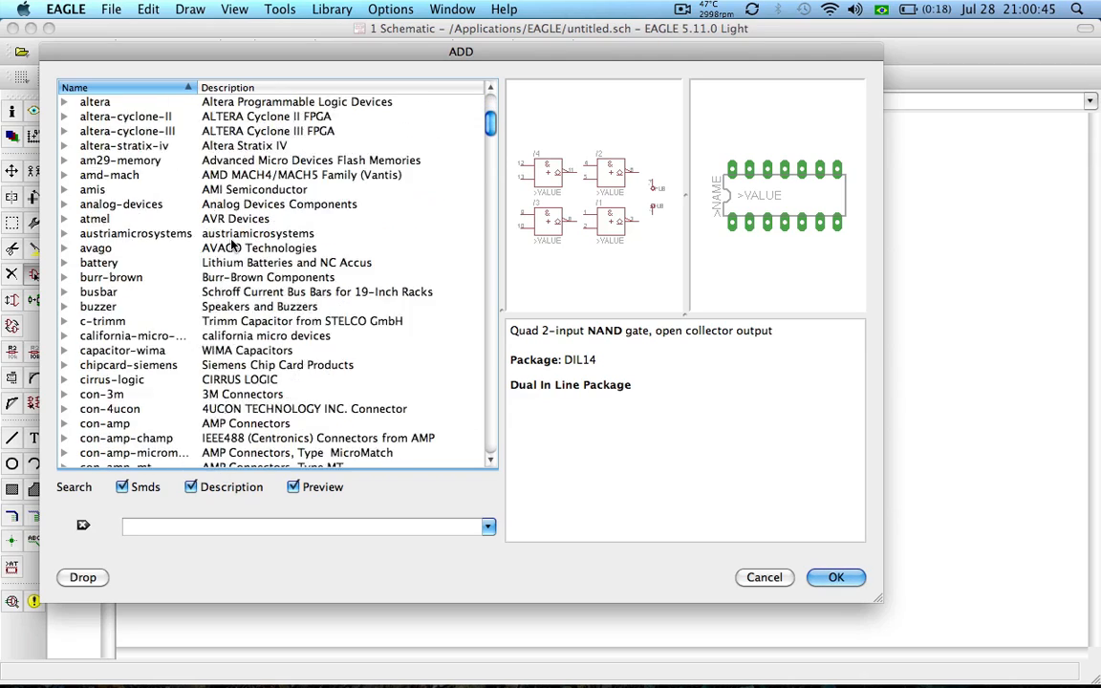
{"action": "scroll", "coordinate": [231, 244], "scroll_direction": "up", "scroll_amount": 15}
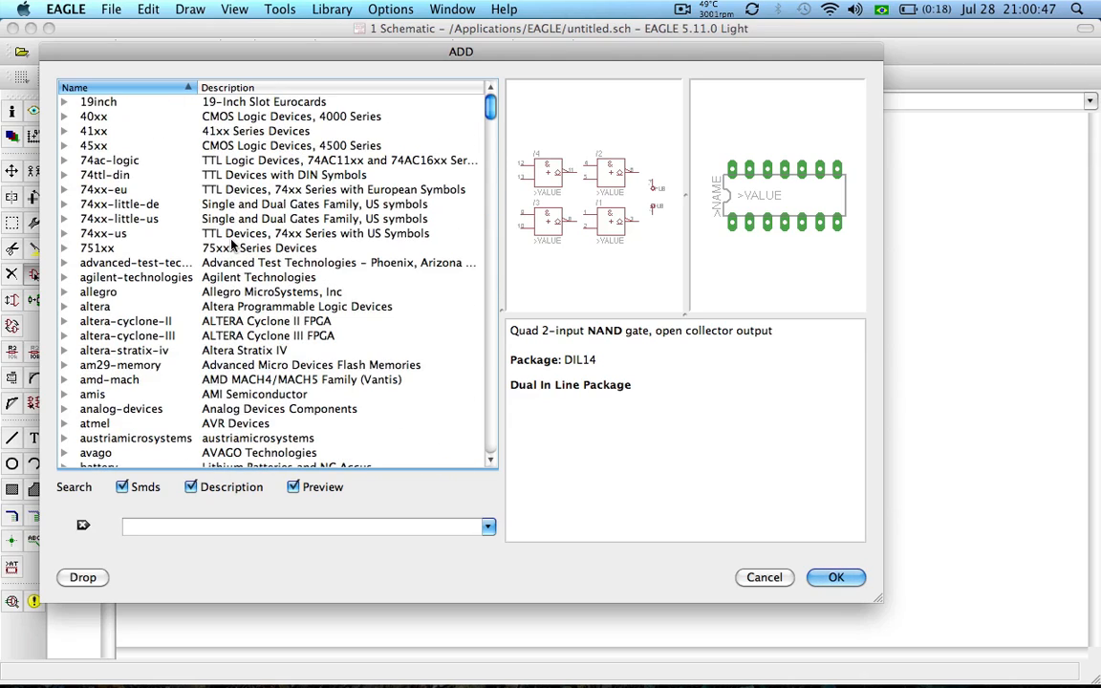
Search the parts libraries for 7404
{"action": "left_click", "coordinate": [231, 524]}
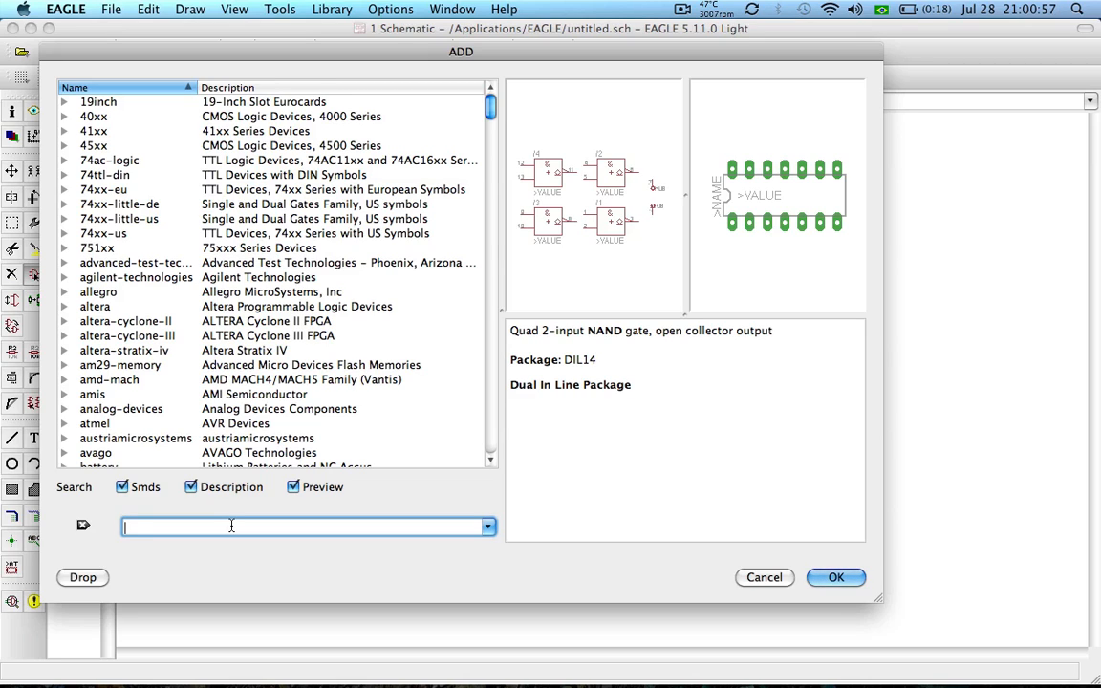
{"action": "type", "text": "74"}
{"action": "type", "text": "ac04"}
{"action": "key", "text": "Left"}
{"action": "key", "text": "Left"}
{"action": "key", "text": "BackSpace"}
{"action": "key", "text": "BackSpace"}
{"action": "type", "text": "ls"}
{"action": "key", "text": "BackSpace"}
{"action": "key", "text": "BackSpace"}
{"action": "key", "text": "Return"}
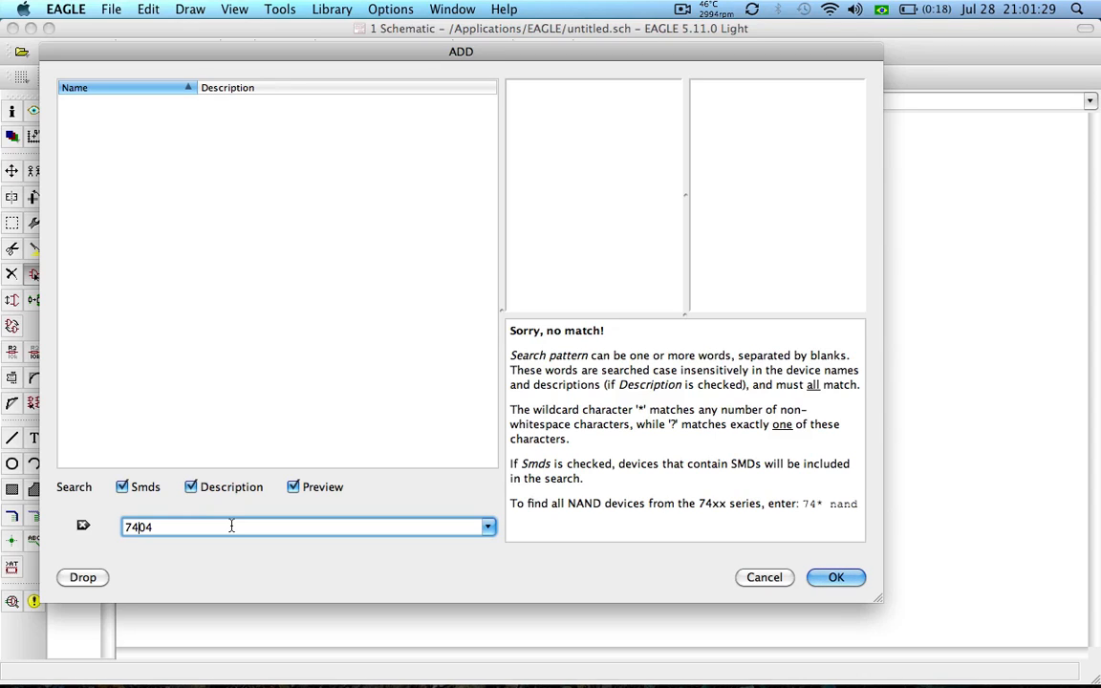
Broaden the part search to 74*04 and select the 74AC11004 hex inverter in the DIL20 package
{"action": "key", "text": "shift"}
{"action": "type", "text": "*"}
{"action": "key", "text": "Return"}
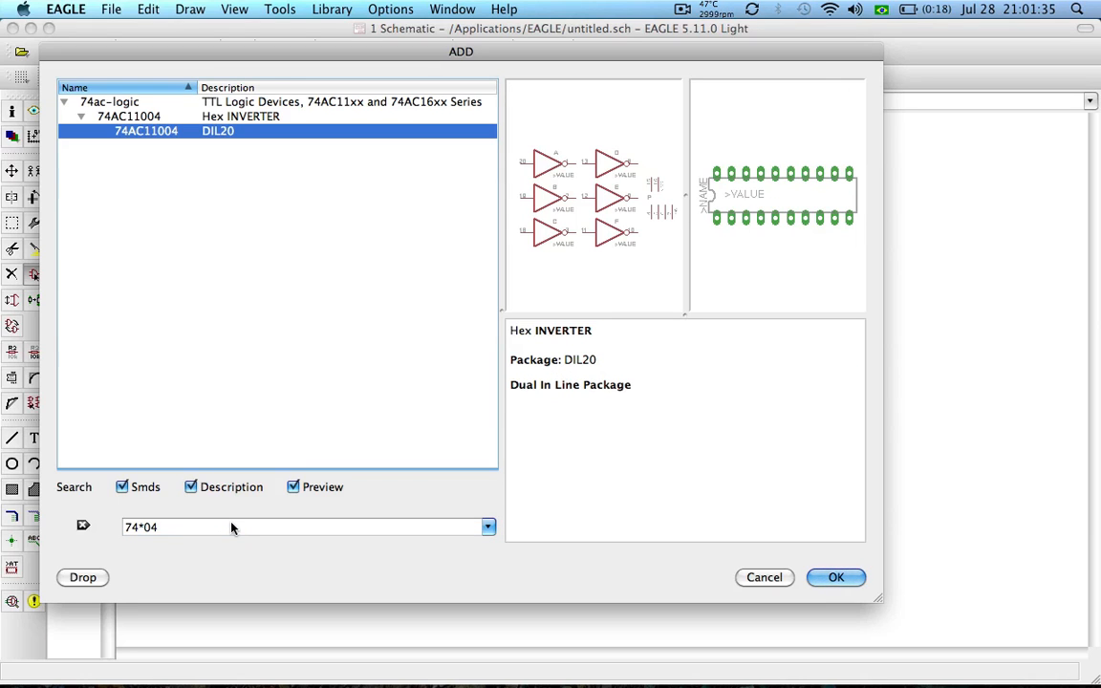
{"action": "left_click", "coordinate": [232, 117]}
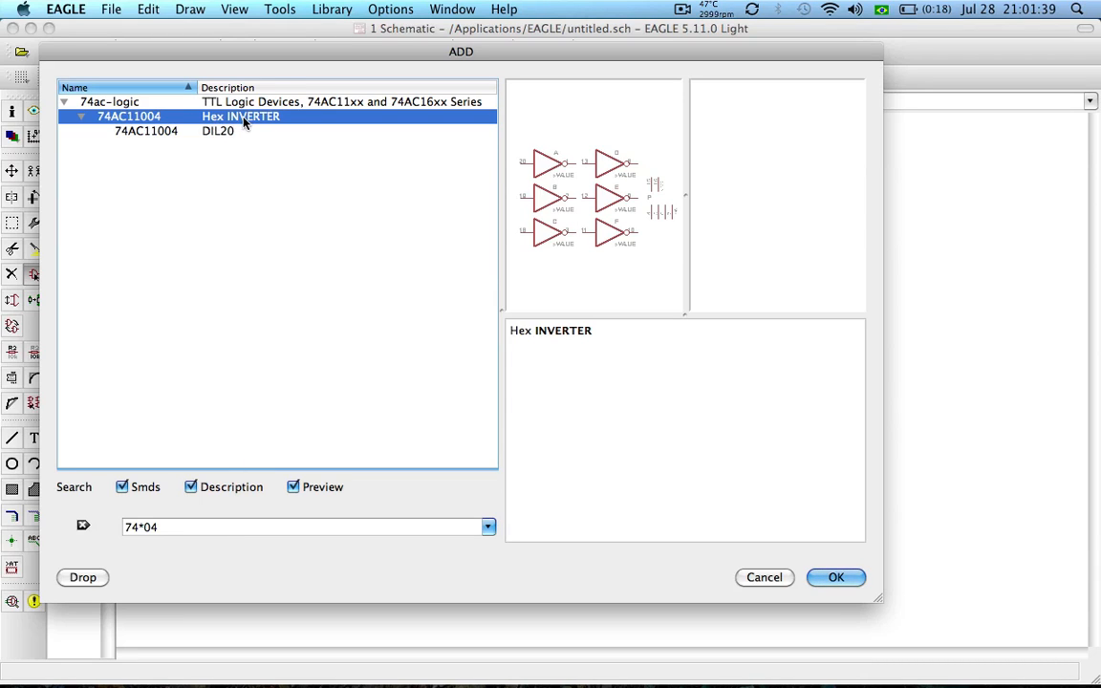
{"action": "left_click", "coordinate": [224, 131]}
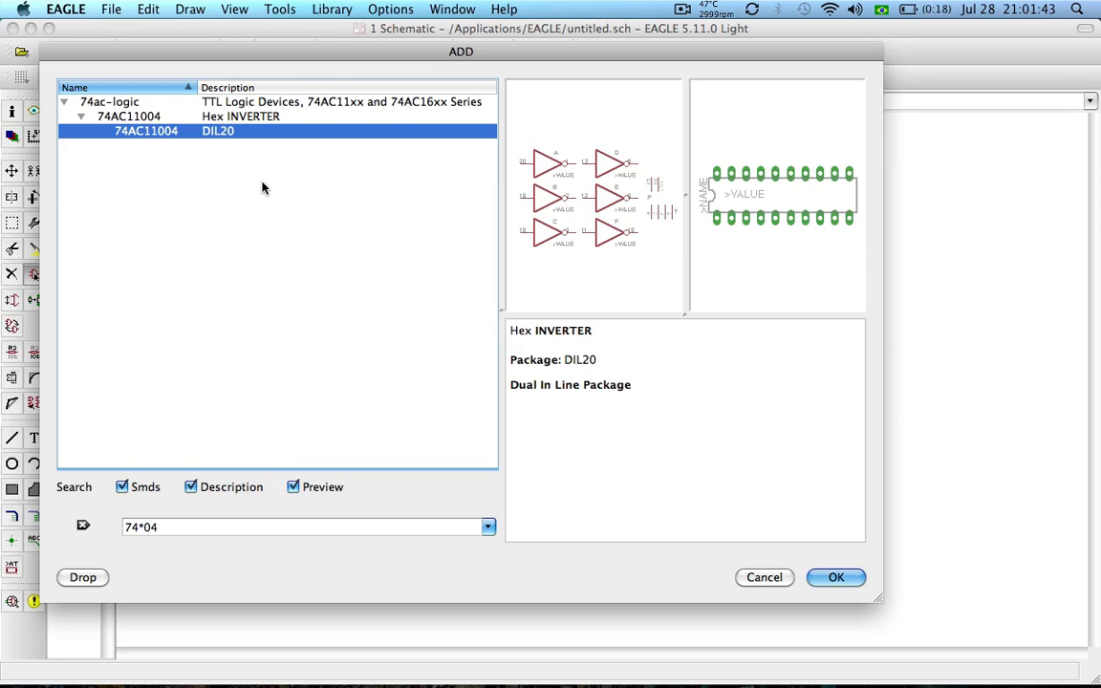
Place three 74AC11004 inverter gates in a vertical column on the schematic and end the Add command
{"action": "double_click", "coordinate": [190, 135]}
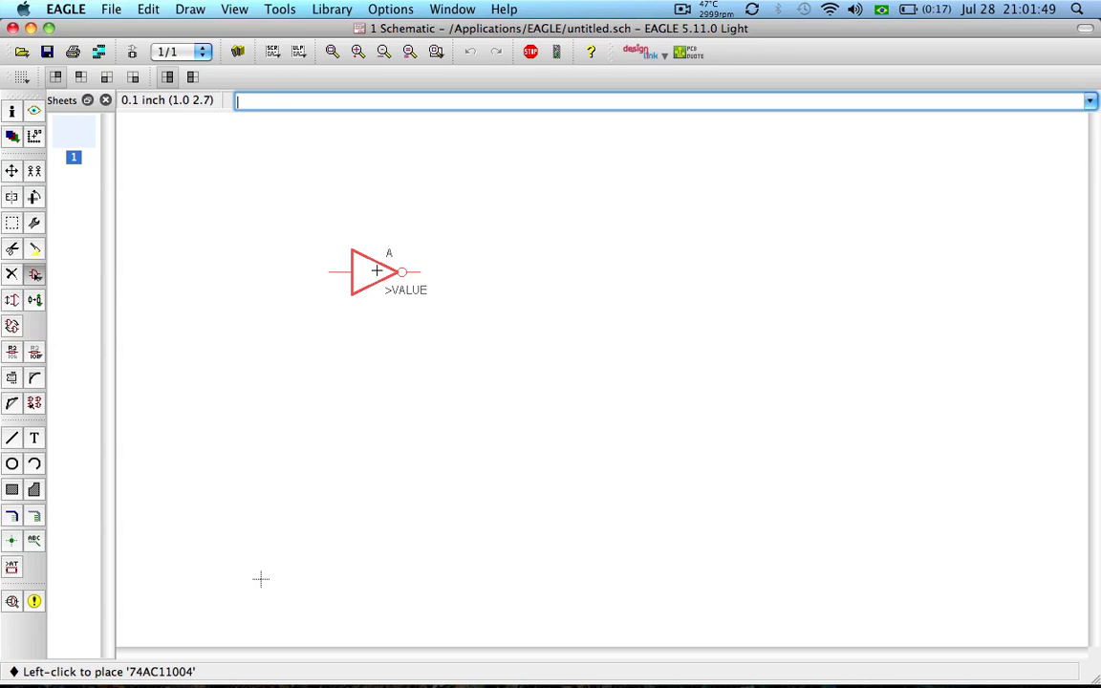
{"action": "key", "text": "Escape"}
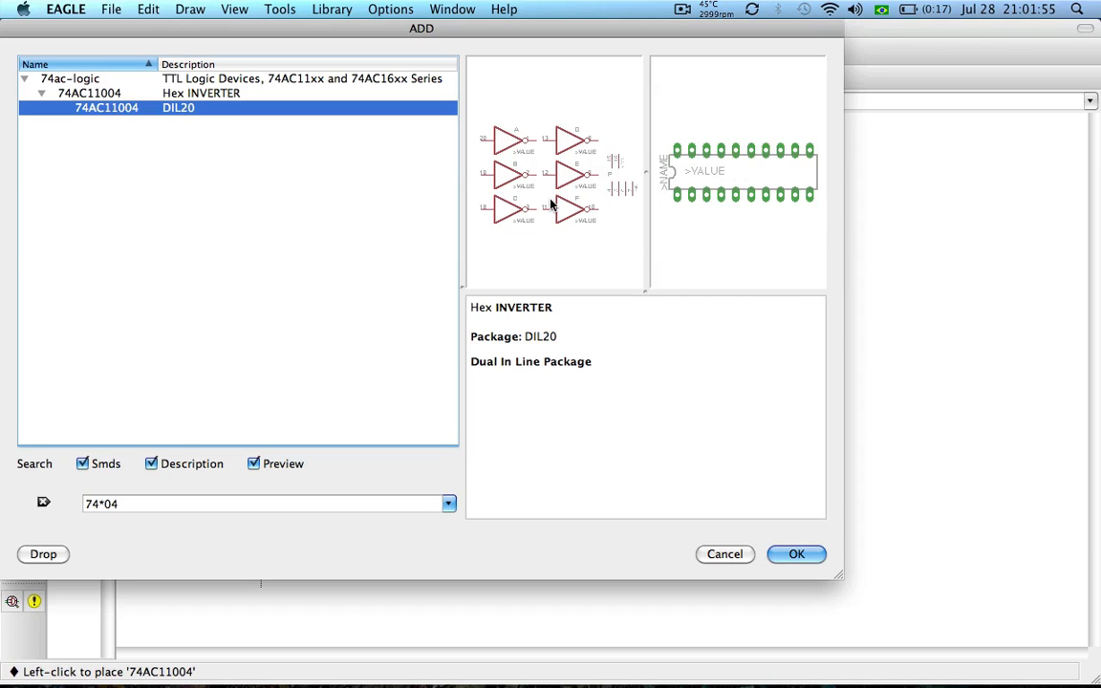
{"action": "left_click", "coordinate": [796, 555]}
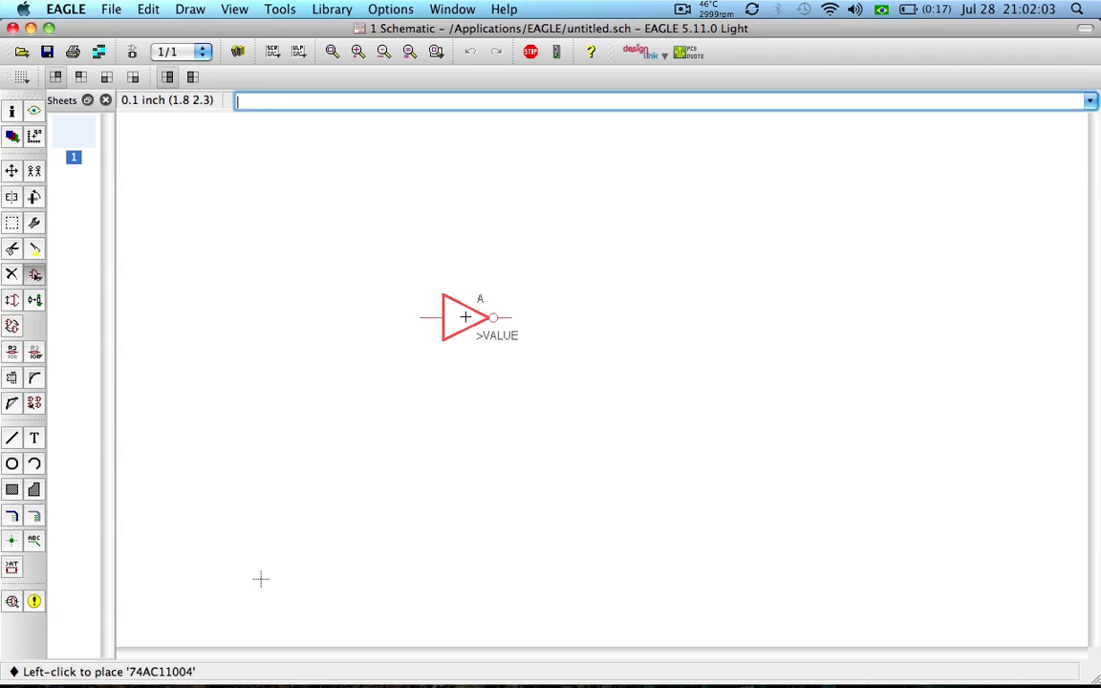
{"action": "left_click", "coordinate": [465, 316]}
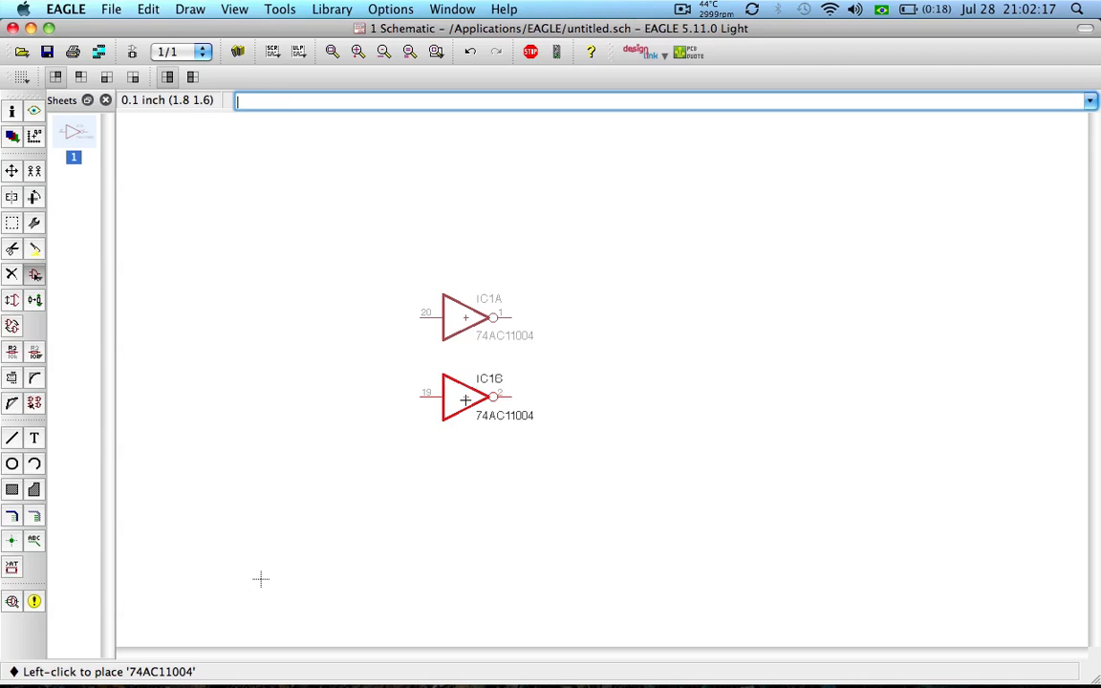
{"action": "left_click", "coordinate": [465, 397]}
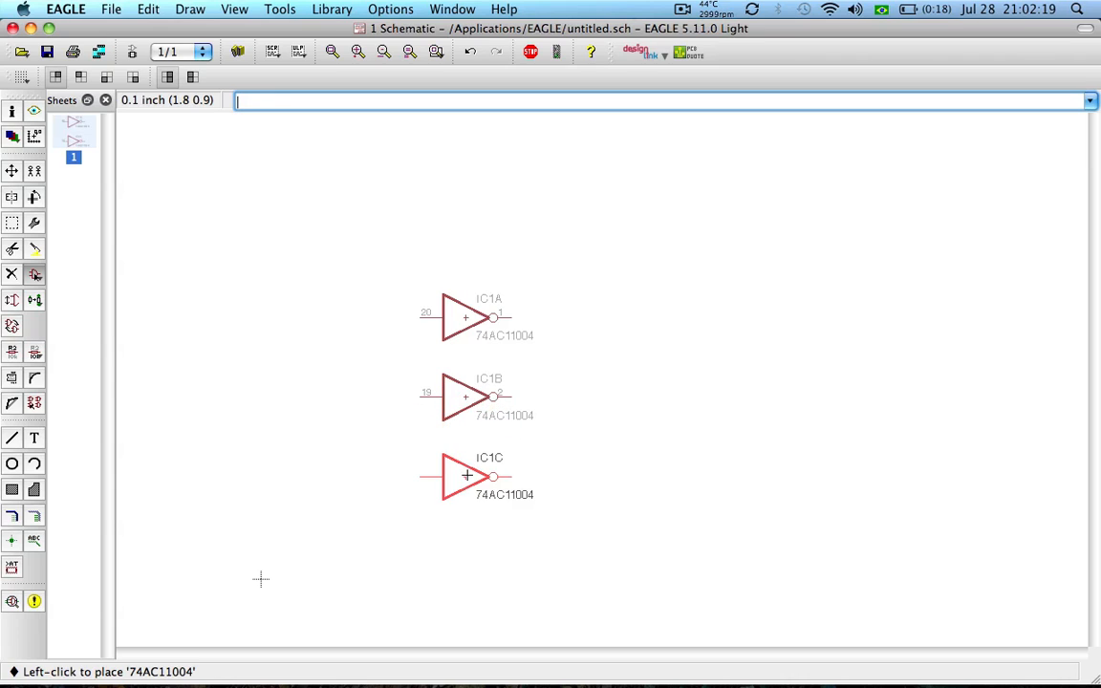
{"action": "left_click", "coordinate": [466, 475]}
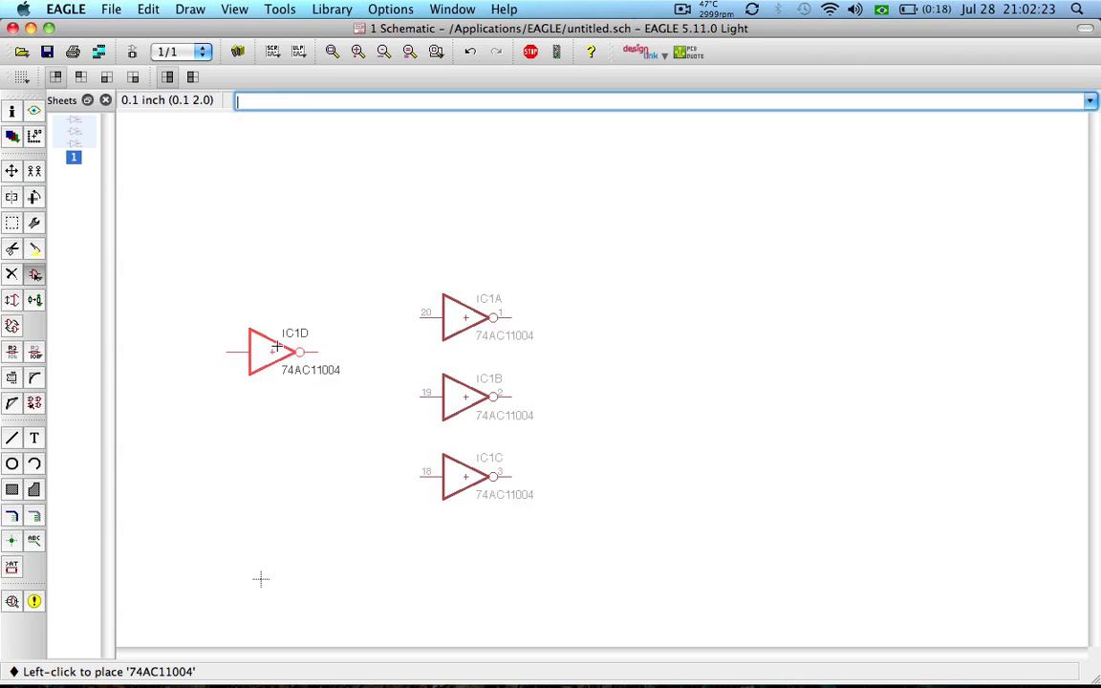
{"action": "key", "text": "Escape"}
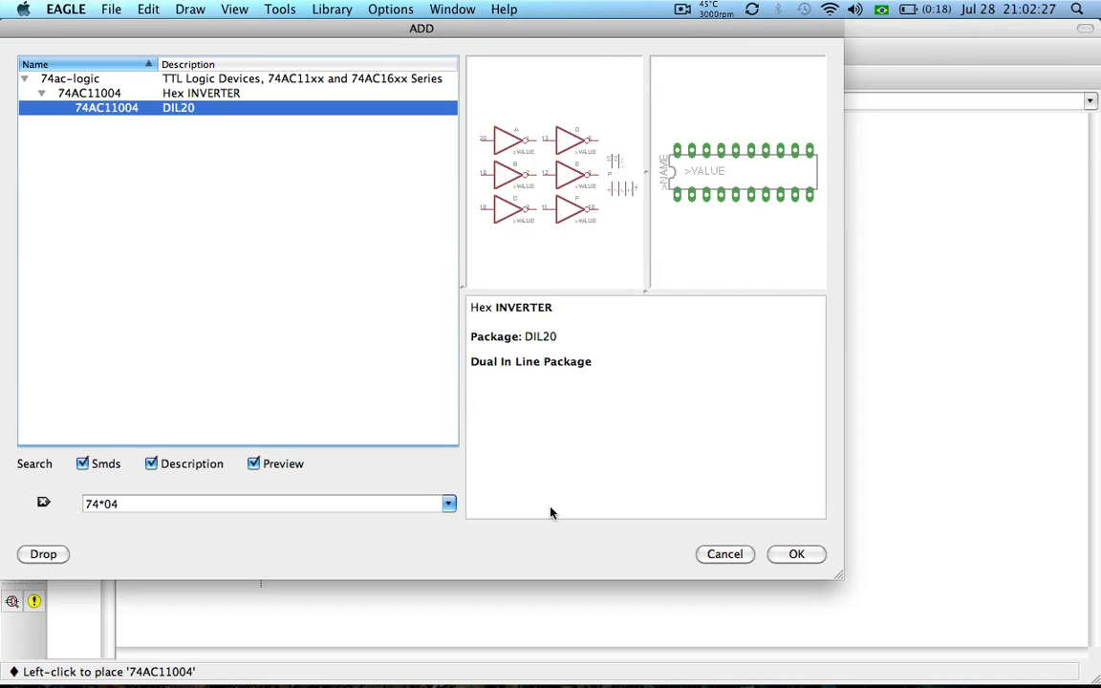
{"action": "left_click", "coordinate": [724, 554]}
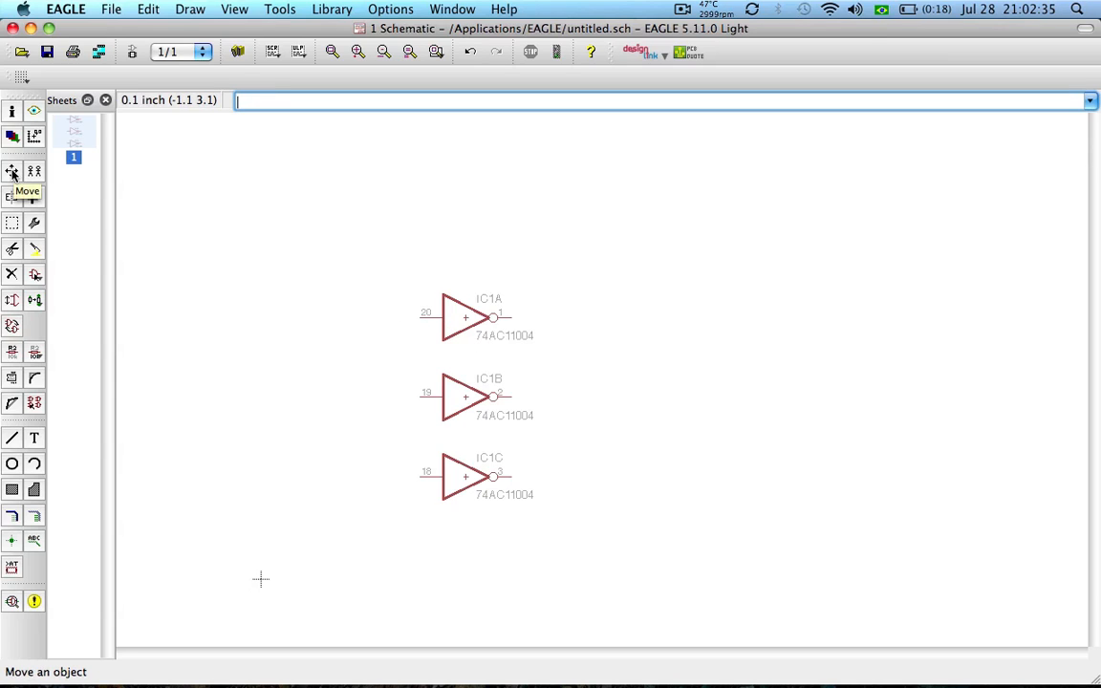
Move gate IC1A away, rotate it through a full turn, and place it back above IC1B
{"action": "left_click", "coordinate": [13, 172]}
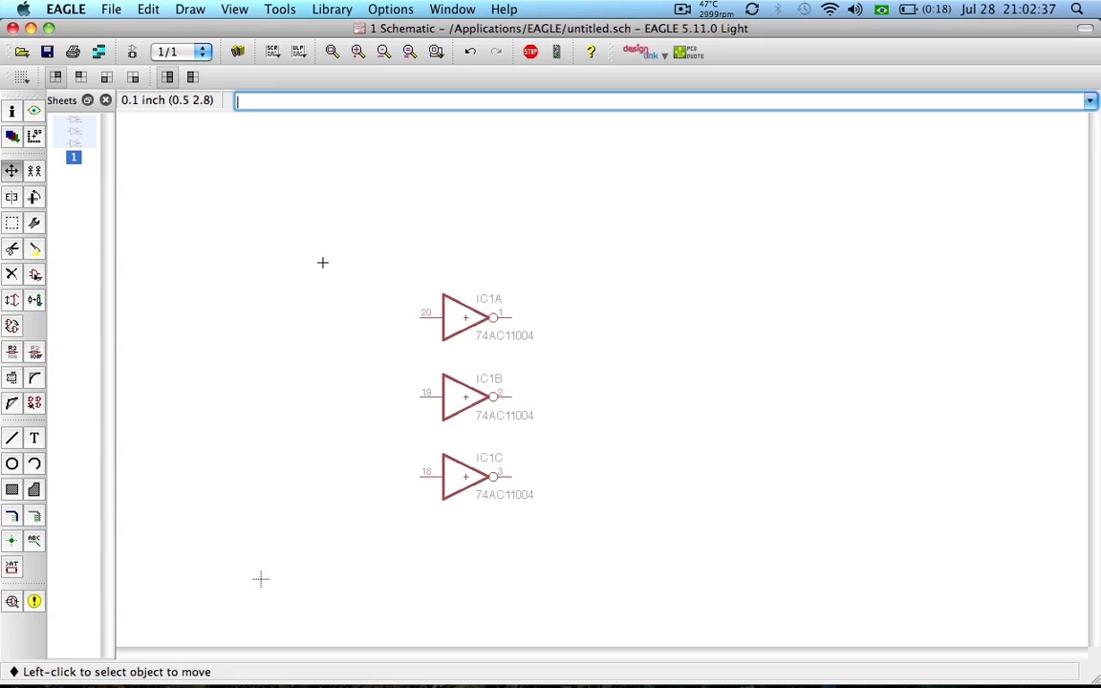
{"action": "left_click", "coordinate": [476, 332]}
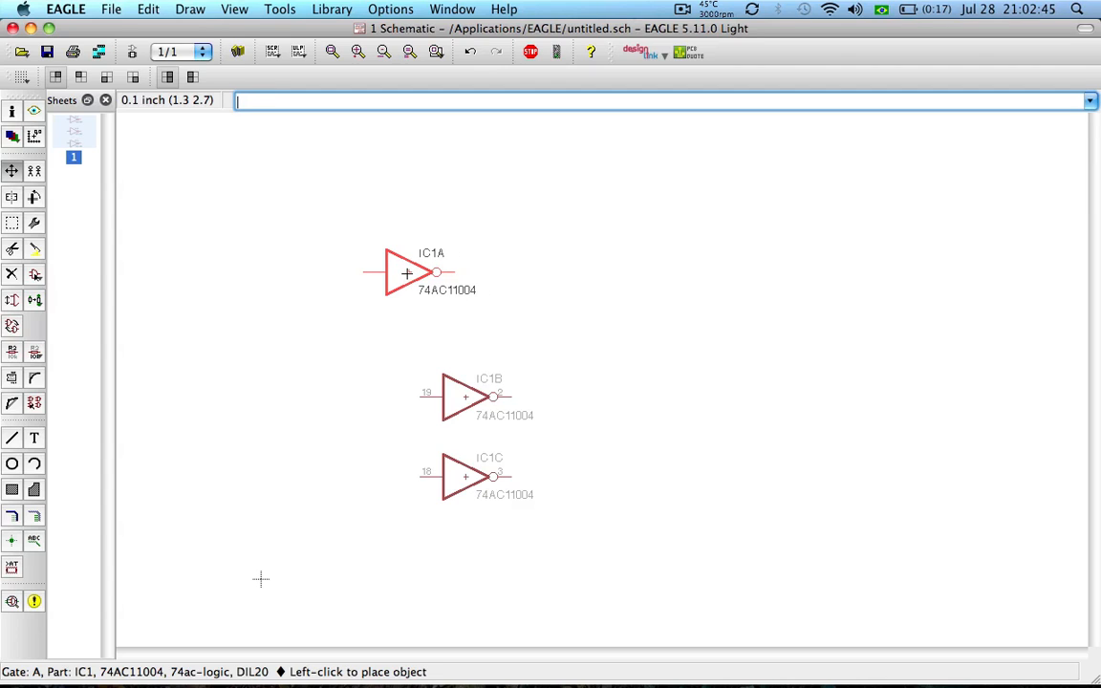
{"action": "right_click", "coordinate": [406, 273]}
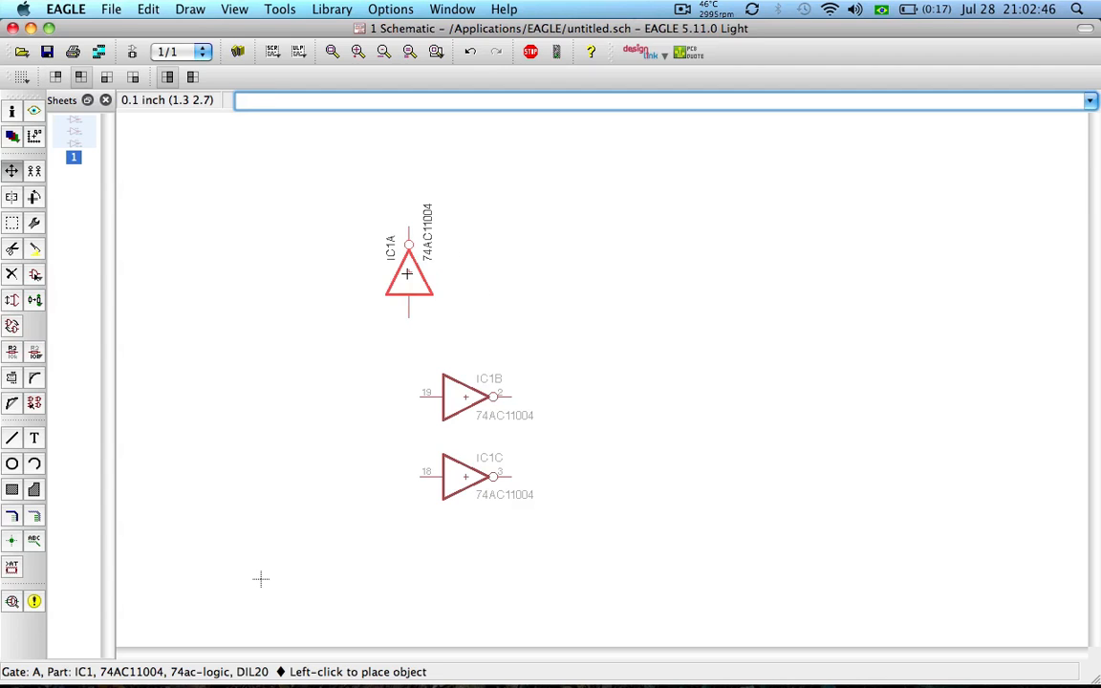
{"action": "right_click", "coordinate": [406, 273]}
{"action": "right_click", "coordinate": [406, 273]}
{"action": "right_click", "coordinate": [407, 273]}
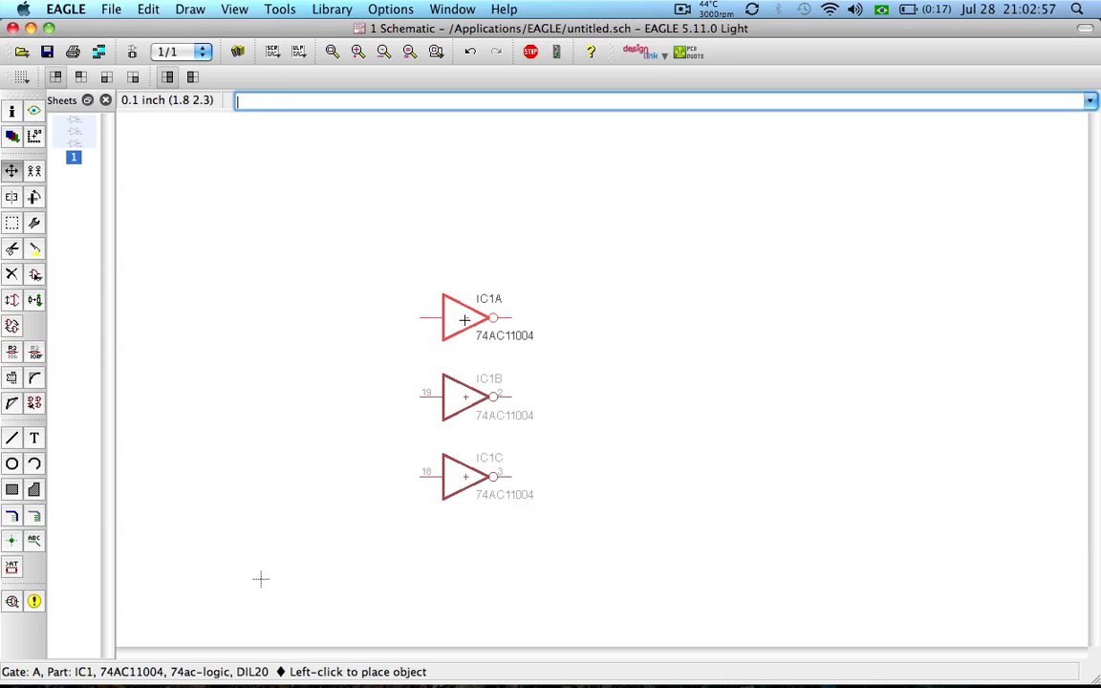
{"action": "left_click", "coordinate": [464, 319]}
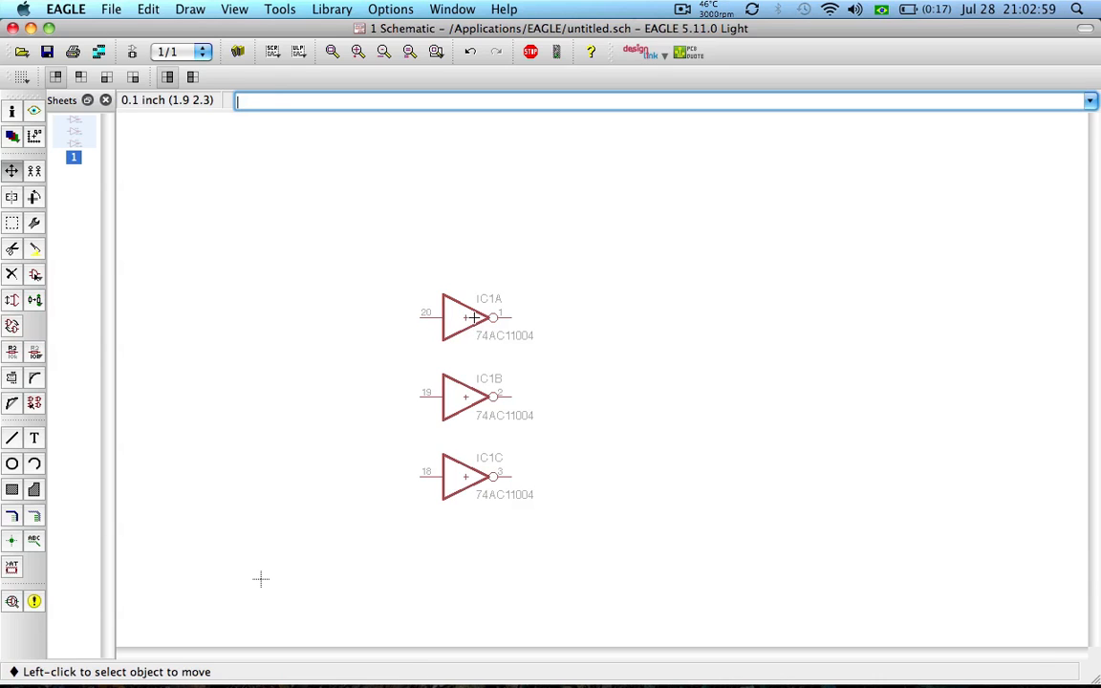
{"action": "scroll", "coordinate": [474, 317], "scroll_direction": "up", "scroll_amount": 5}
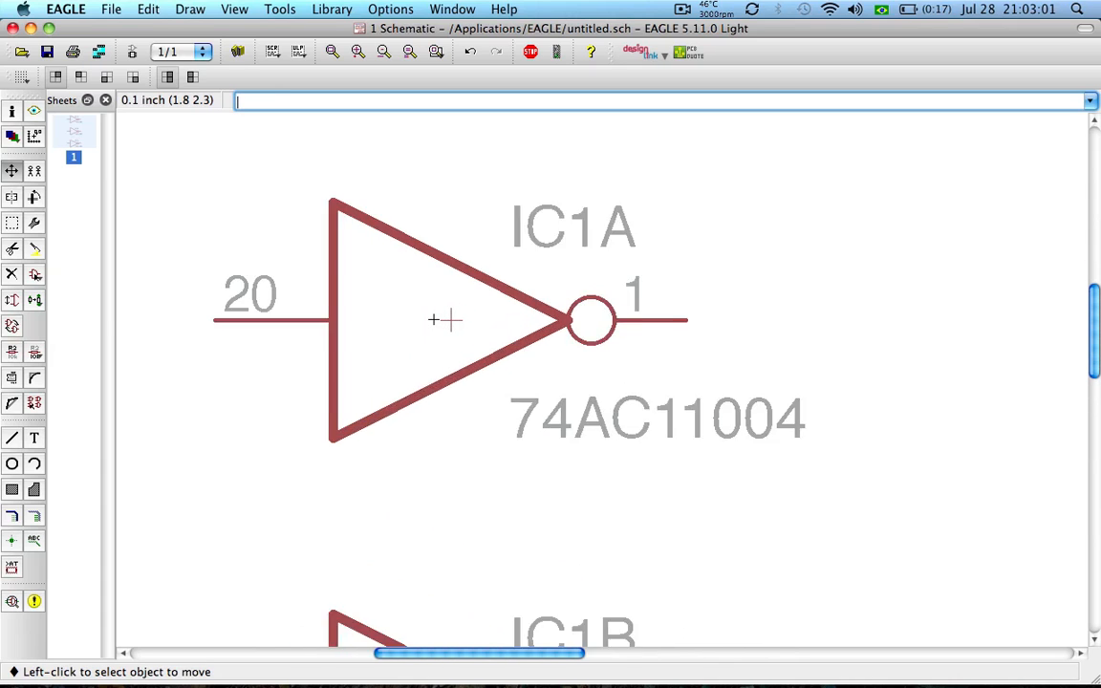
{"action": "scroll", "coordinate": [446, 320], "scroll_direction": "up", "scroll_amount": 2}
{"action": "scroll", "coordinate": [432, 319], "scroll_direction": "down", "scroll_amount": 10}
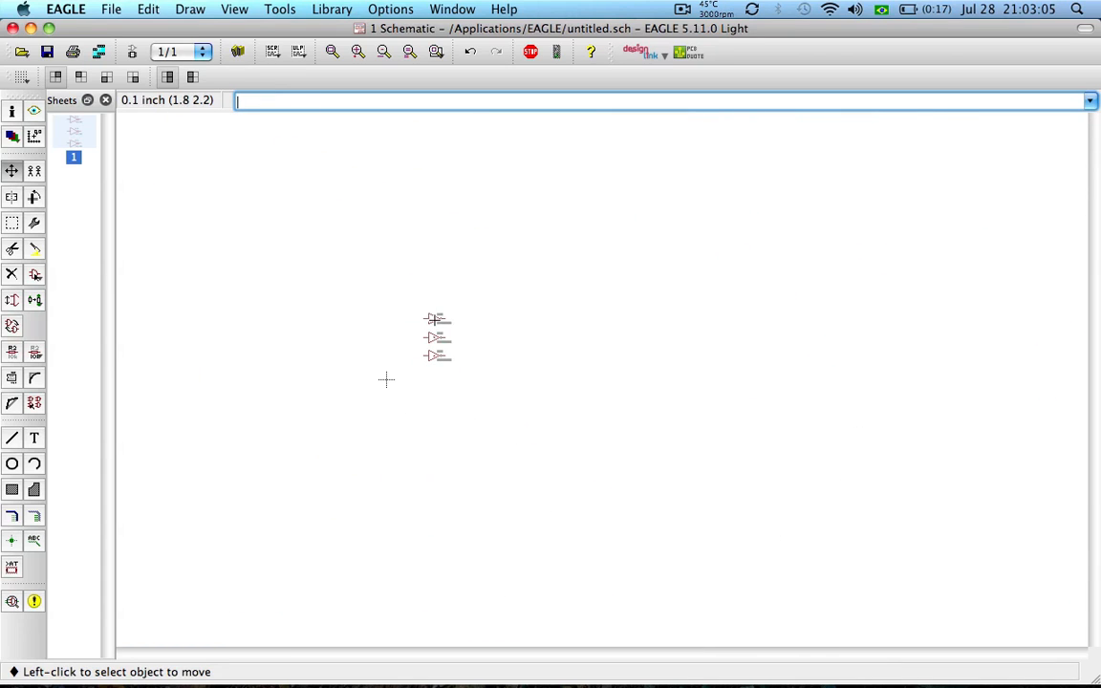
{"action": "scroll", "coordinate": [316, 474], "scroll_direction": "up", "scroll_amount": 2}
{"action": "scroll", "coordinate": [433, 318], "scroll_direction": "up", "scroll_amount": 2}
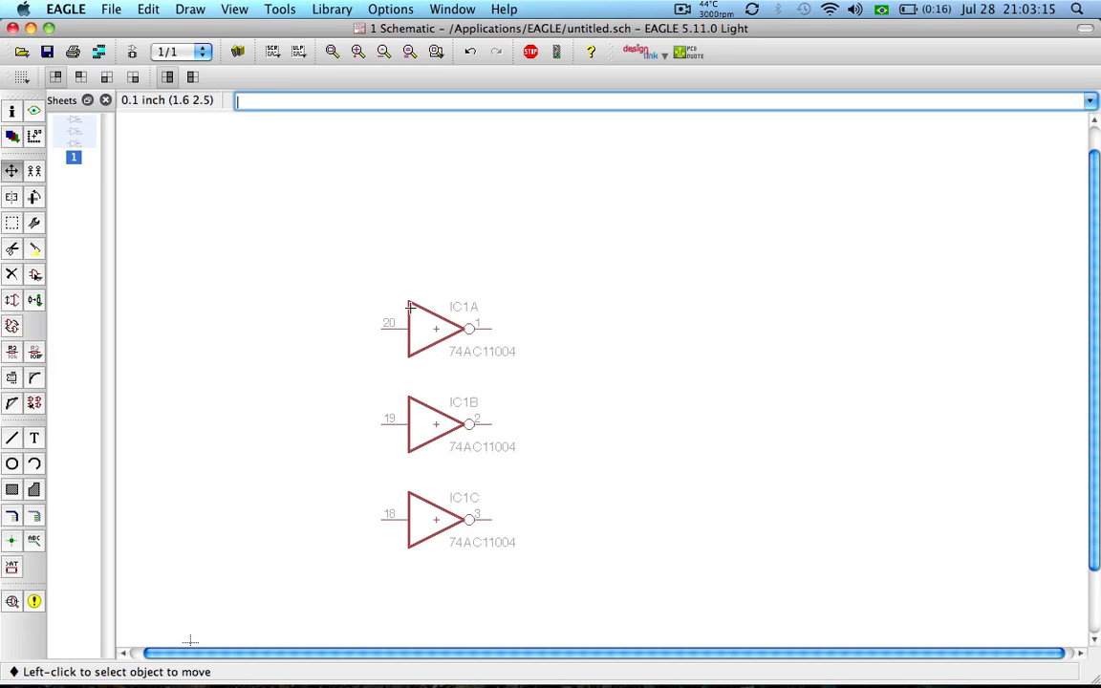
Move gate IC1A down in the column so that it partly overlaps gate IC1B
{"action": "left_click", "coordinate": [438, 328]}
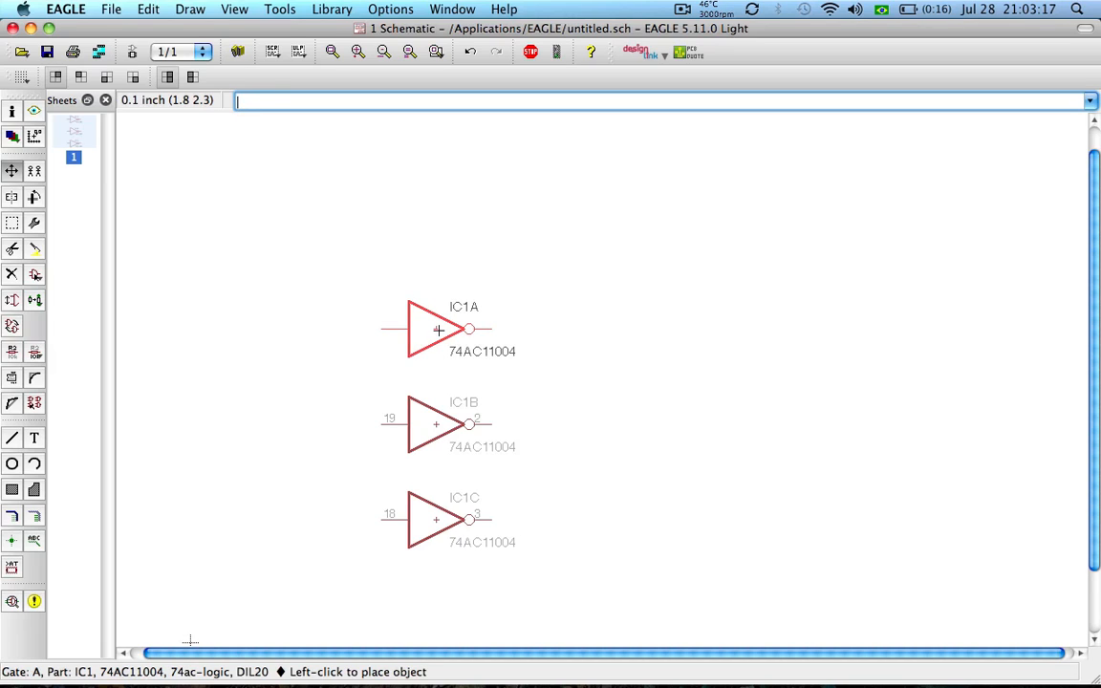
{"action": "left_click", "coordinate": [438, 329]}
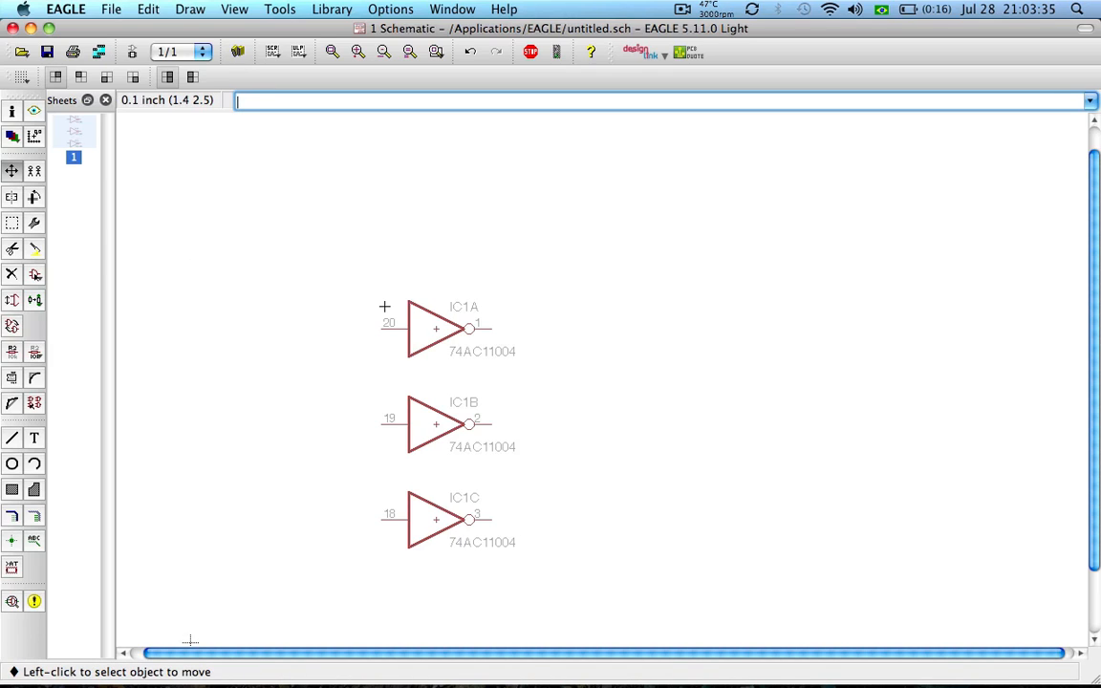
{"action": "left_click", "coordinate": [436, 329]}
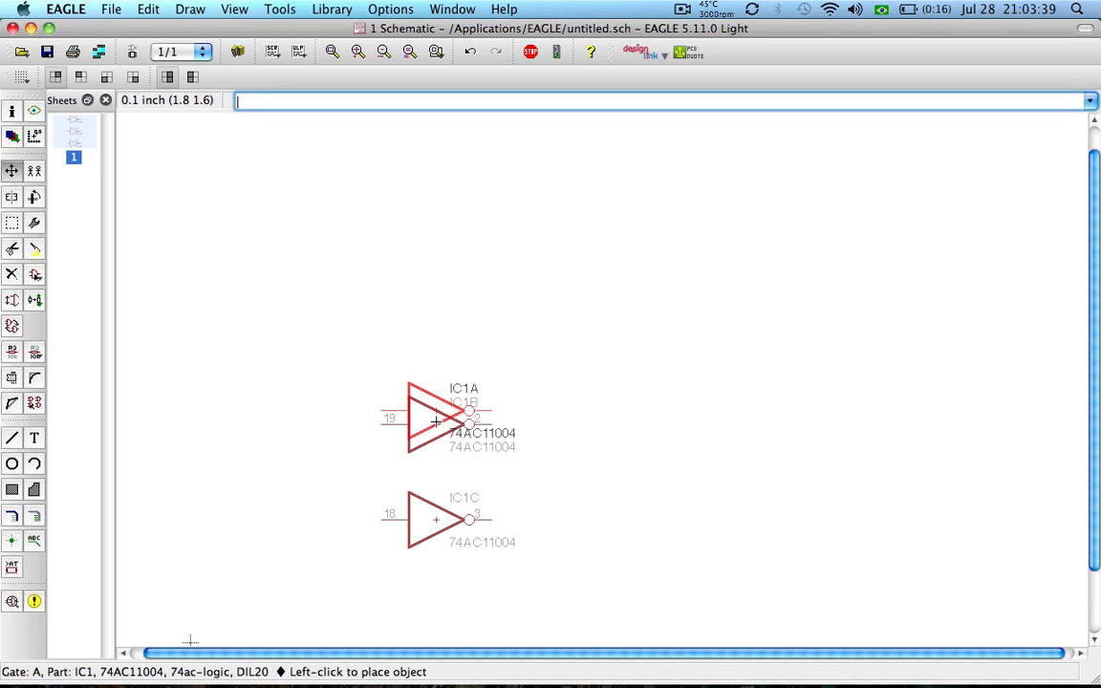
{"action": "left_click", "coordinate": [435, 421]}
Try selecting within the overlapping IC1A and IC1B gates, cancel, and pick up gate IC1C and place it back in its original spot
{"action": "scroll", "coordinate": [441, 420], "scroll_direction": "up", "scroll_amount": 3}
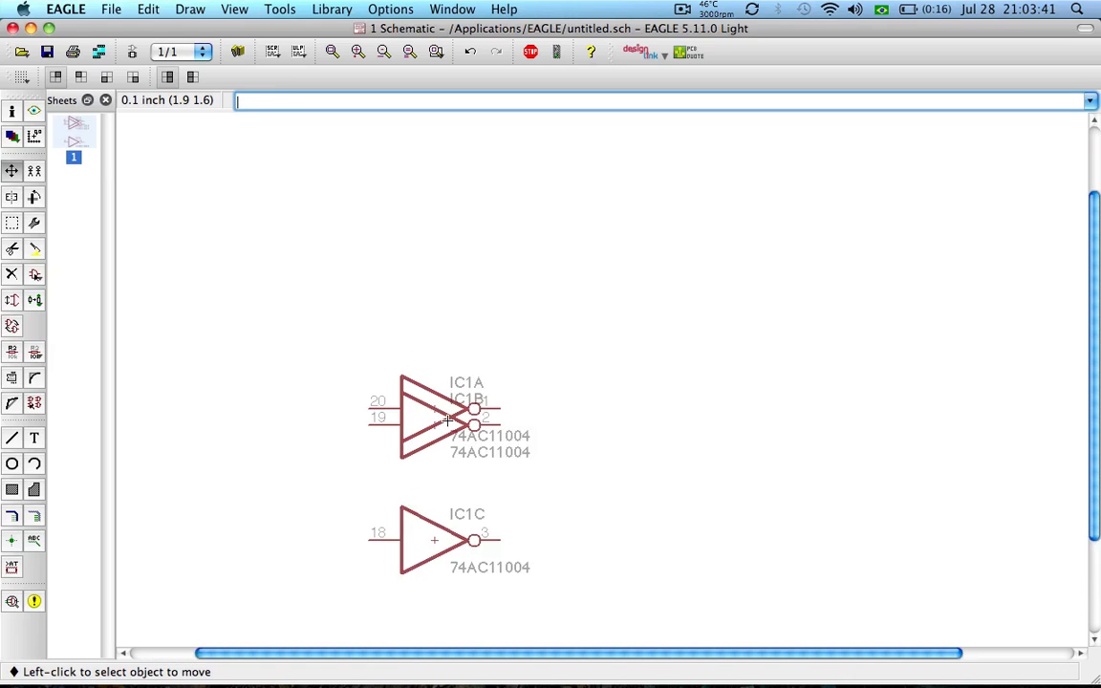
{"action": "scroll", "coordinate": [446, 420], "scroll_direction": "up", "scroll_amount": 1}
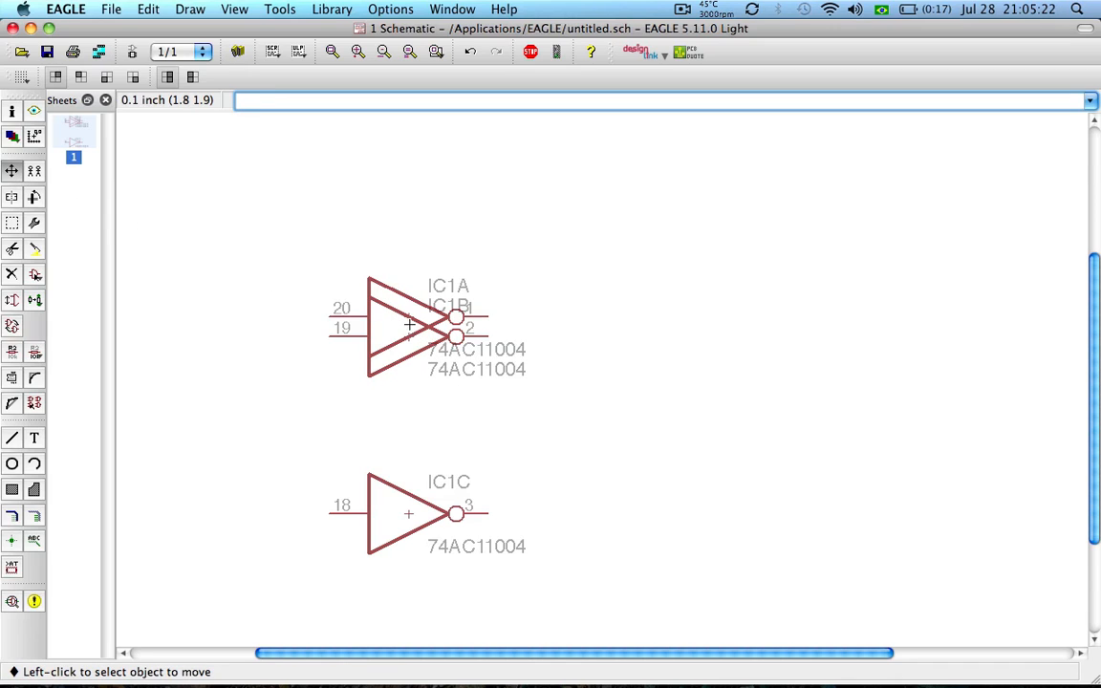
{"action": "scroll", "coordinate": [408, 325], "scroll_direction": "down", "scroll_amount": 1}
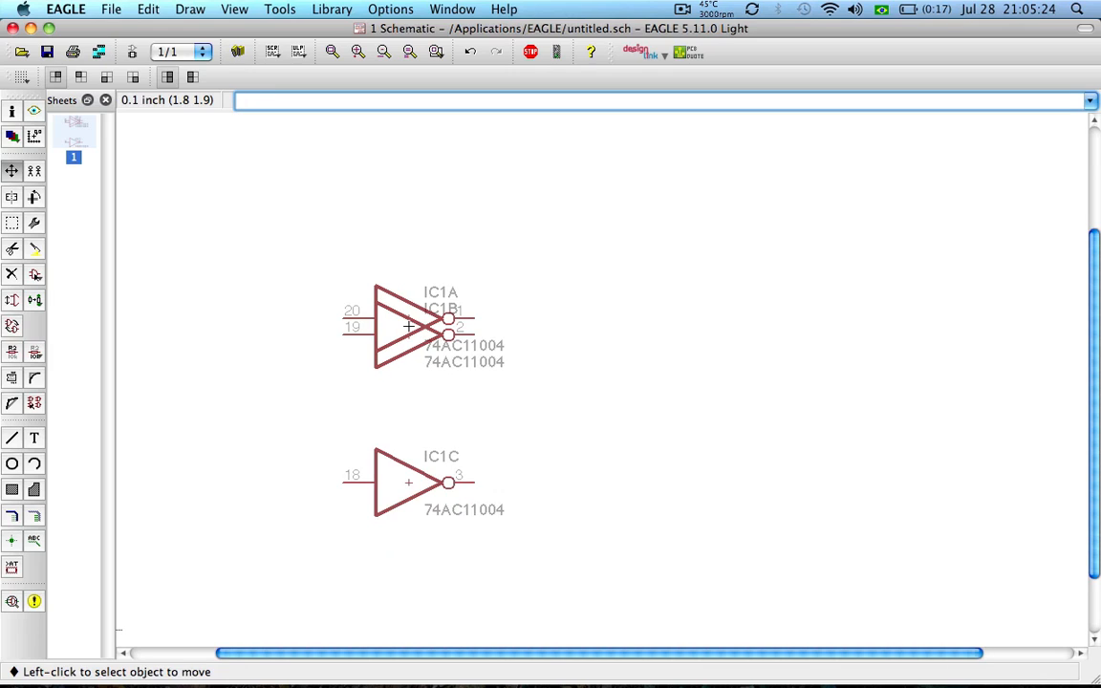
{"action": "scroll", "coordinate": [408, 325], "scroll_direction": "down", "scroll_amount": 1}
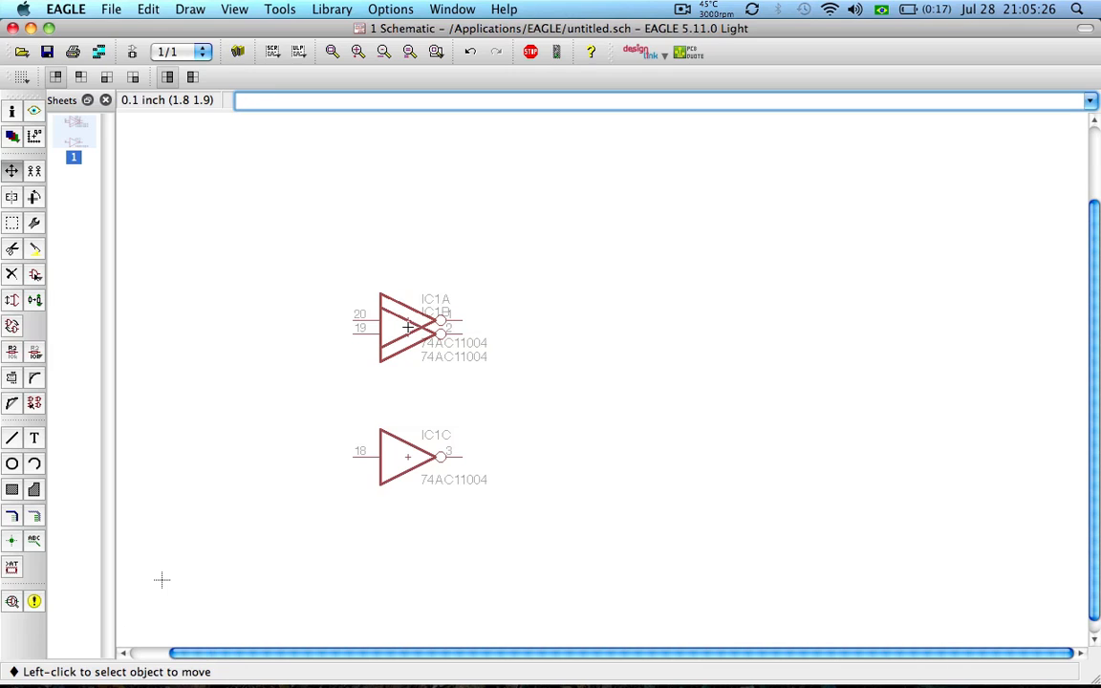
{"action": "left_click", "coordinate": [408, 326]}
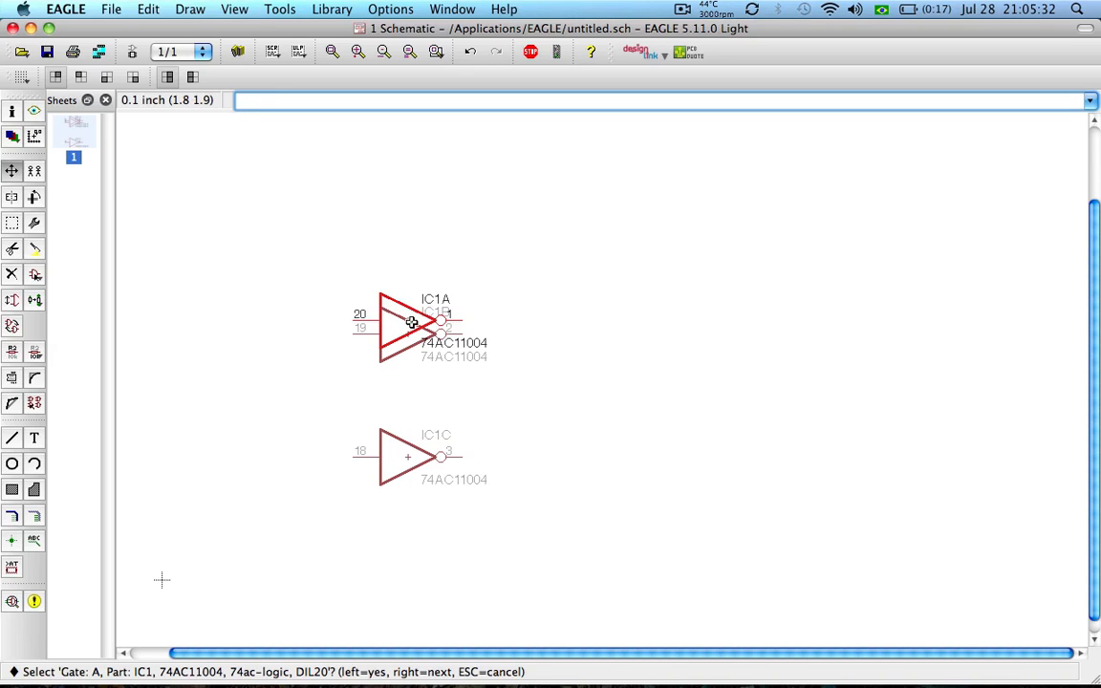
{"action": "key", "text": "Escape"}
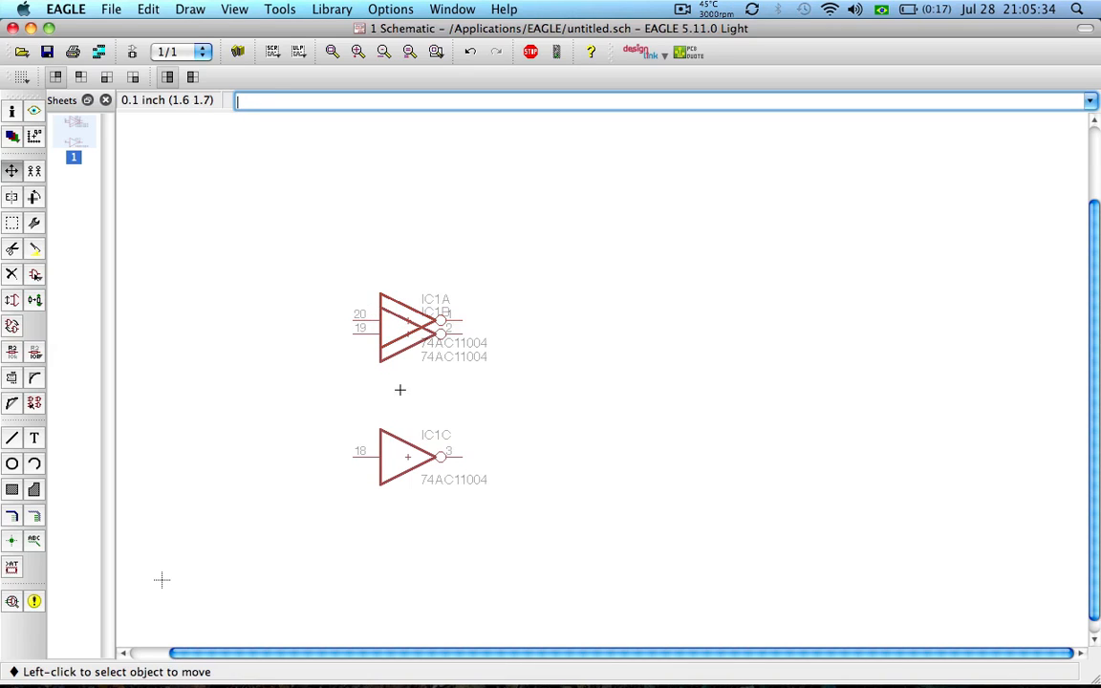
{"action": "left_click", "coordinate": [407, 451]}
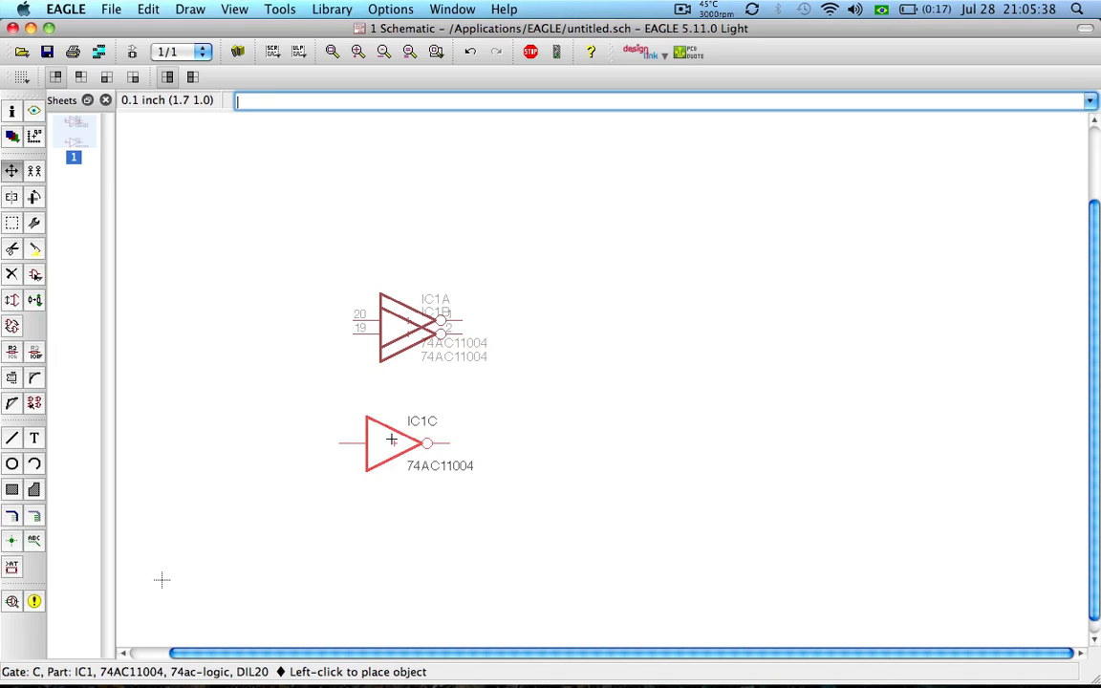
{"action": "left_click", "coordinate": [408, 456]}
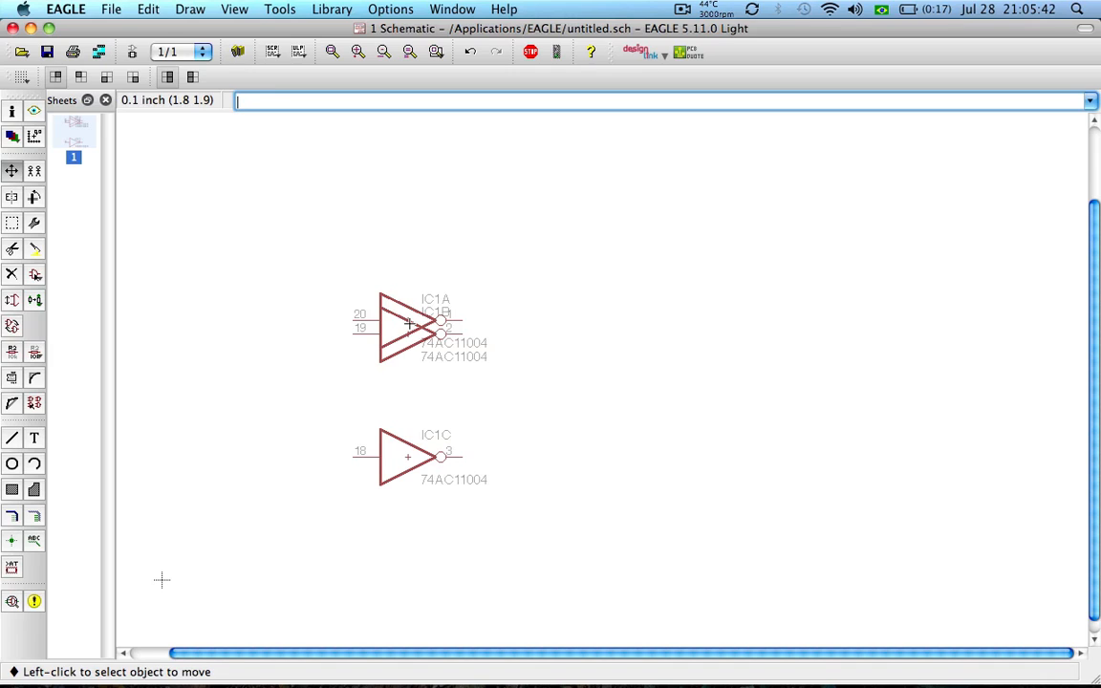
Select gate IC1A from the overlapping pair, pick it up and place it back in the same position
{"action": "left_click", "coordinate": [409, 326]}
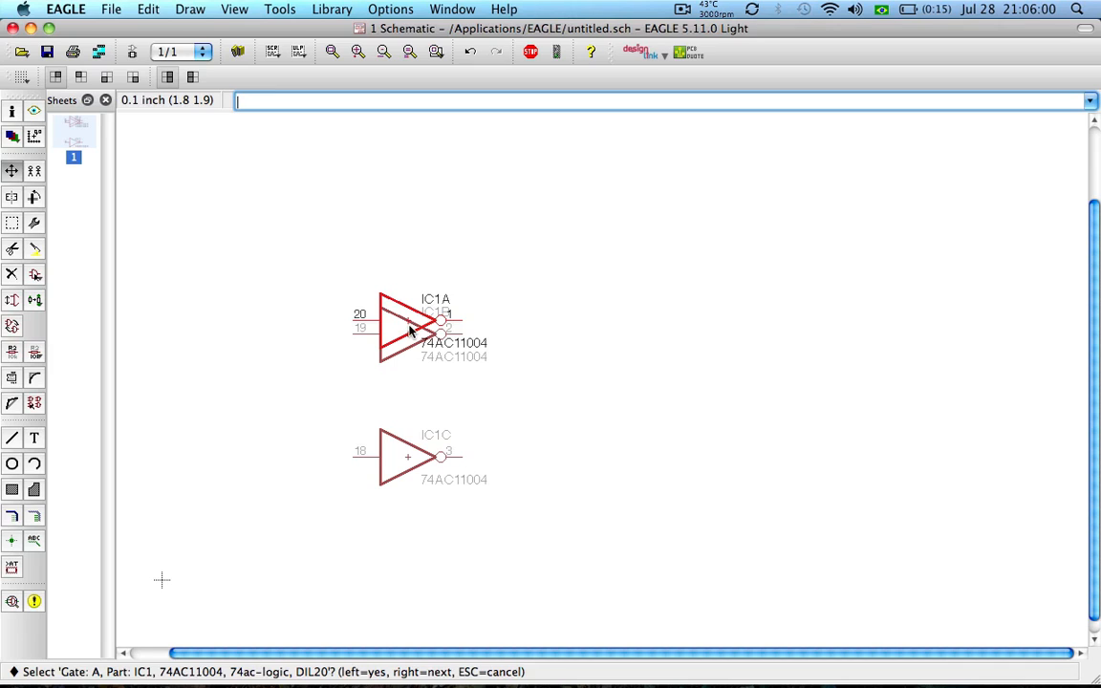
{"action": "left_click", "coordinate": [412, 323]}
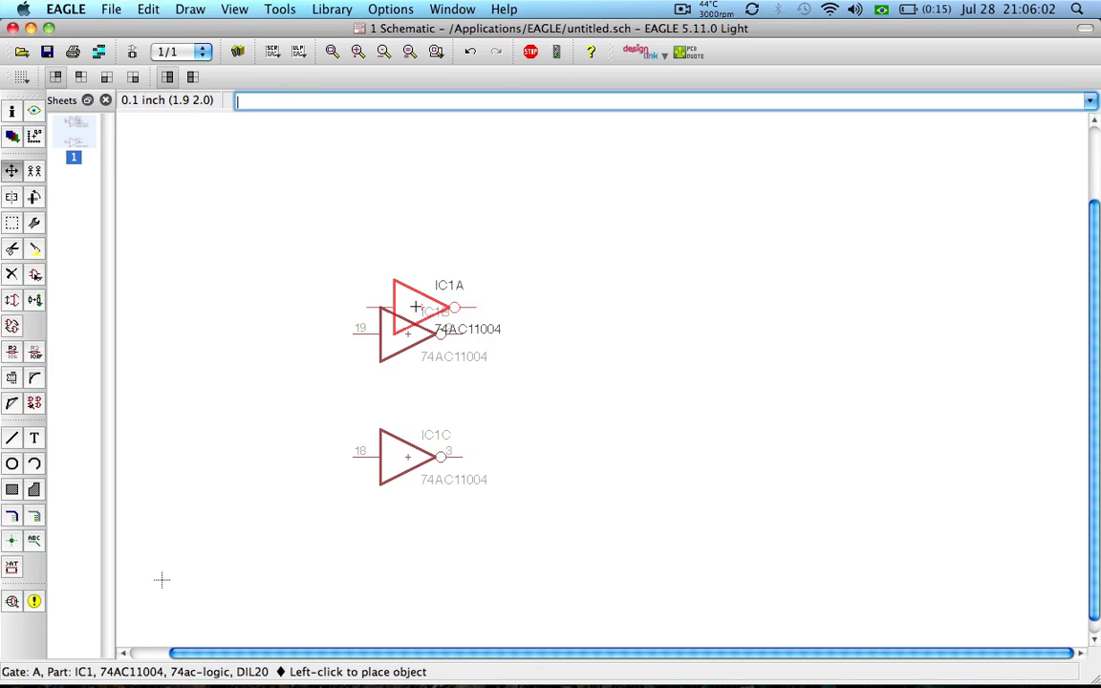
{"action": "left_click", "coordinate": [407, 323]}
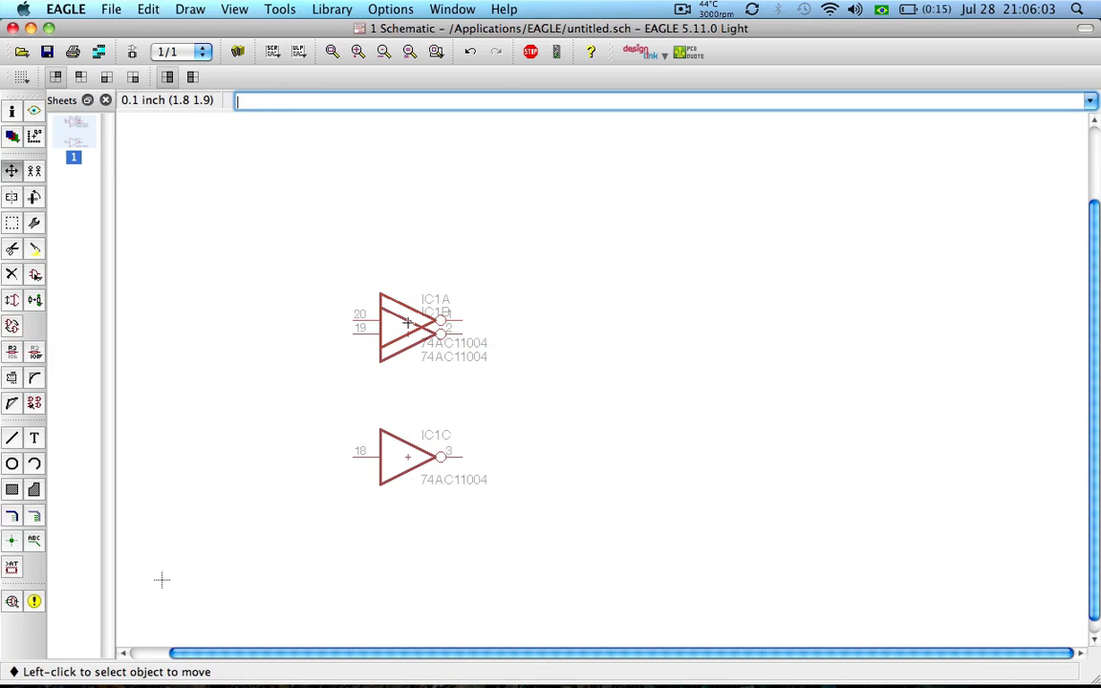
Cycle the selection in the overlapping pair to gate IC1B, pick it up and place it back in the same position
{"action": "left_click", "coordinate": [397, 332]}
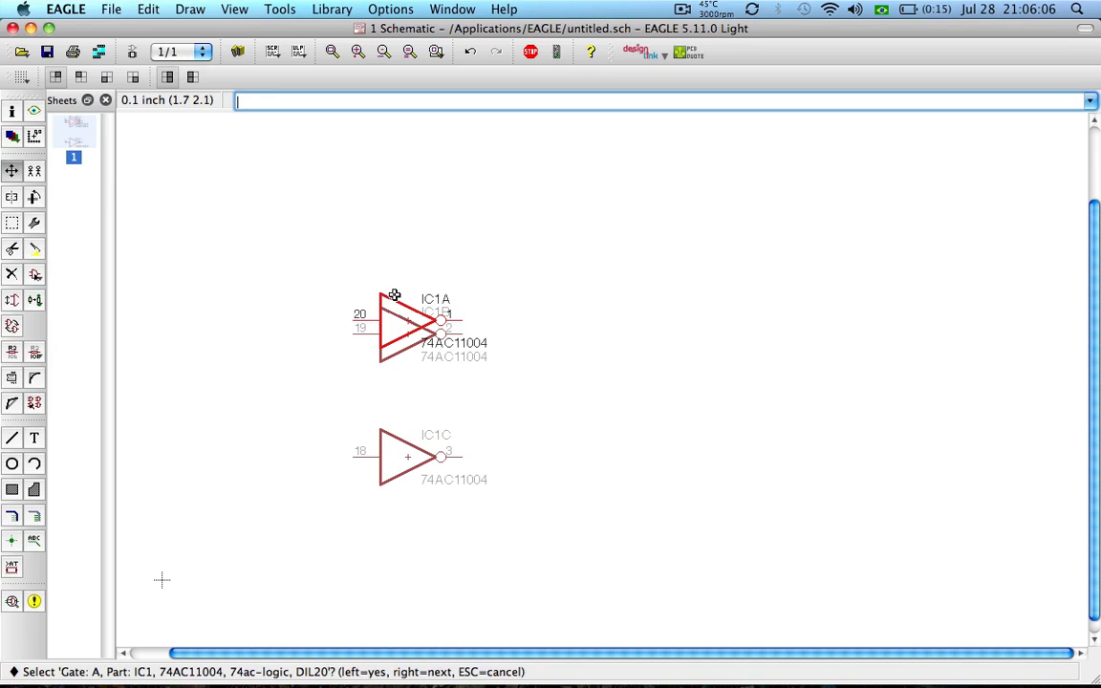
{"action": "right_click", "coordinate": [408, 326]}
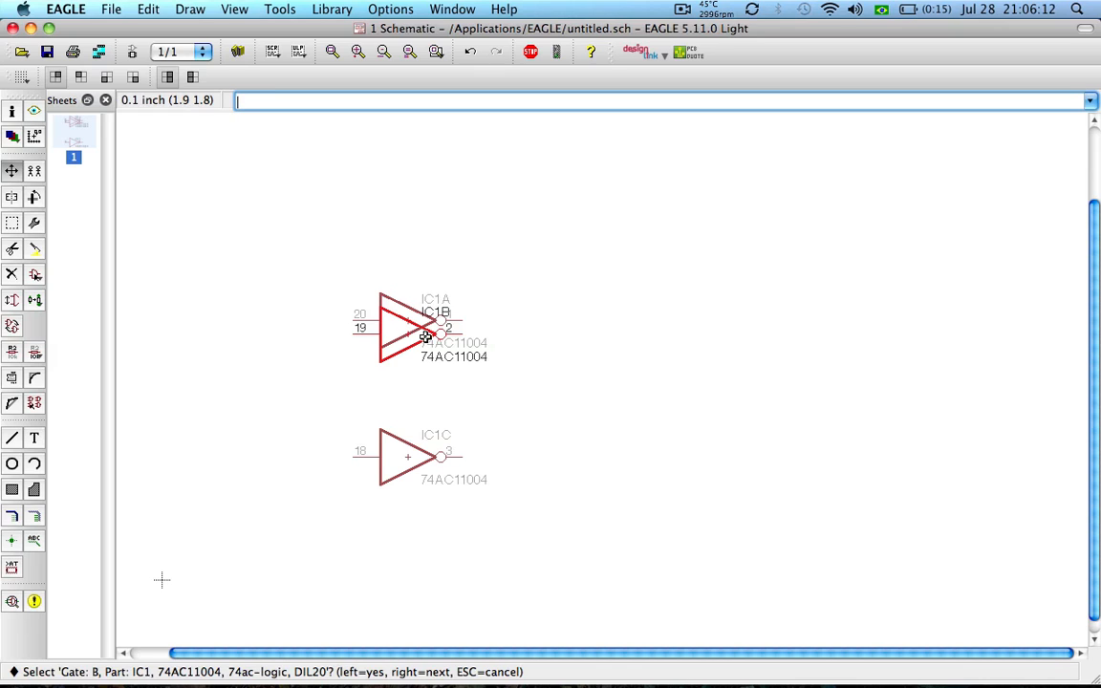
{"action": "left_click", "coordinate": [371, 298]}
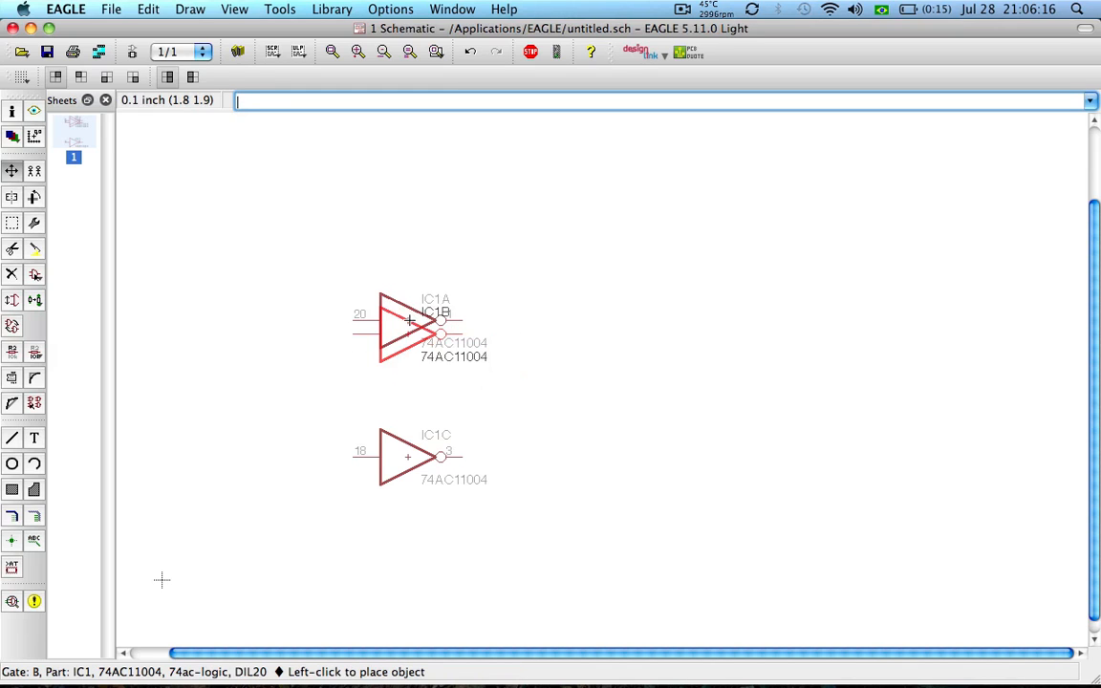
{"action": "left_click", "coordinate": [409, 321]}
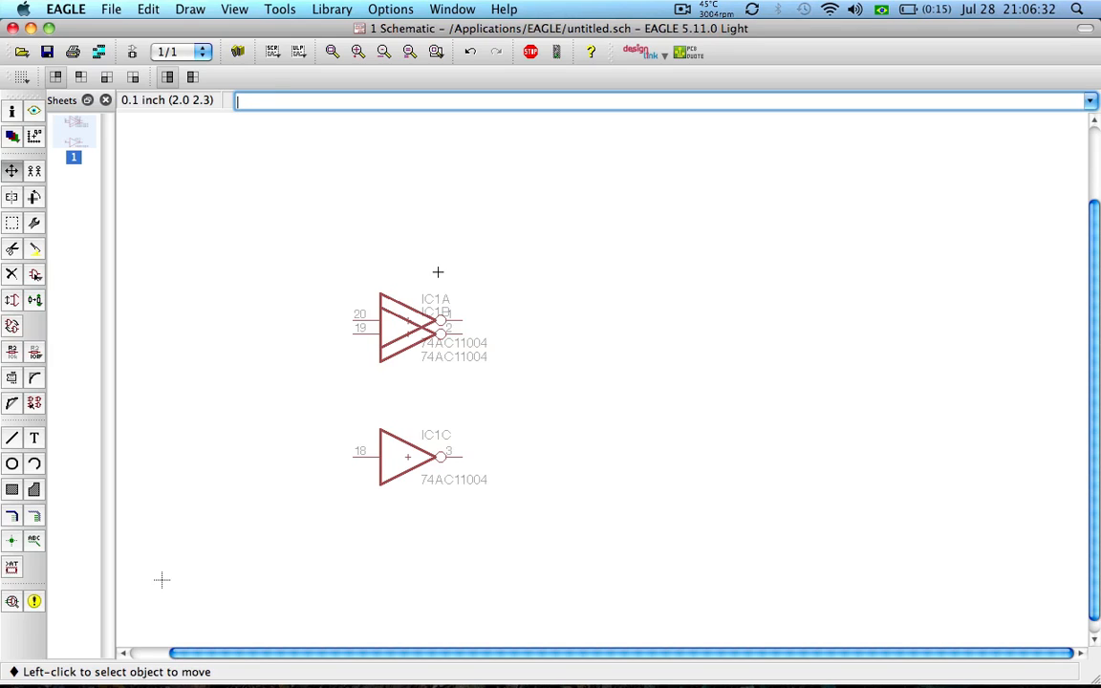
Pick up gate IC1A by its origin cross, placing it back over gate IC1B each time
{"action": "left_click", "coordinate": [408, 325]}
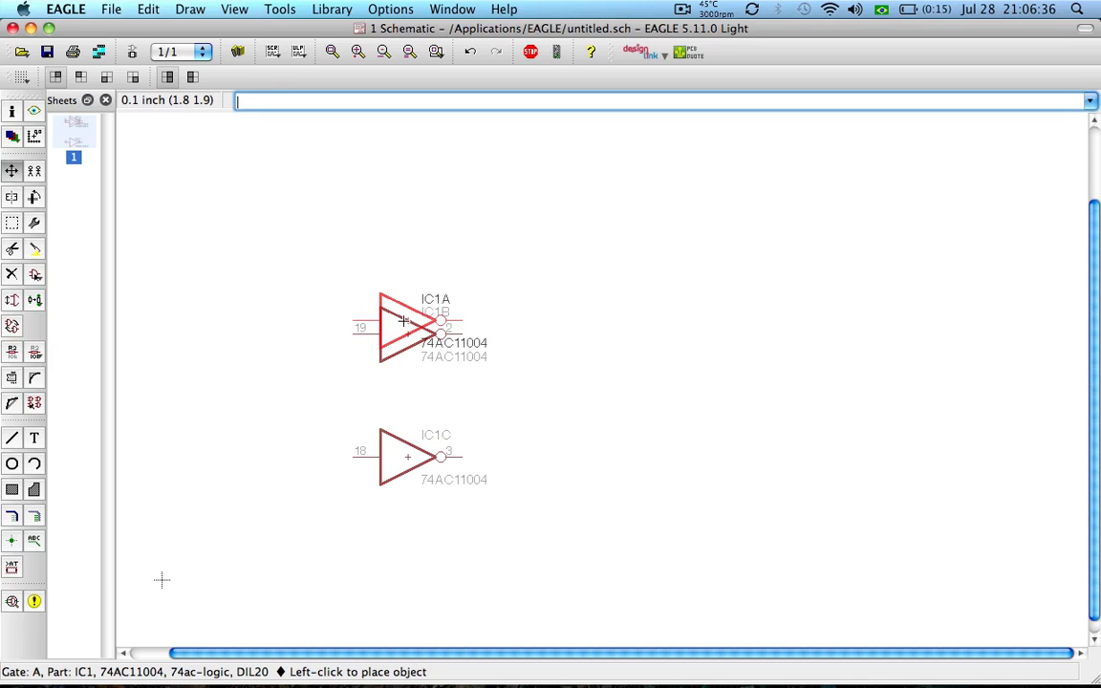
{"action": "left_click", "coordinate": [409, 334]}
{"action": "scroll", "coordinate": [409, 335], "scroll_direction": "up", "scroll_amount": 5}
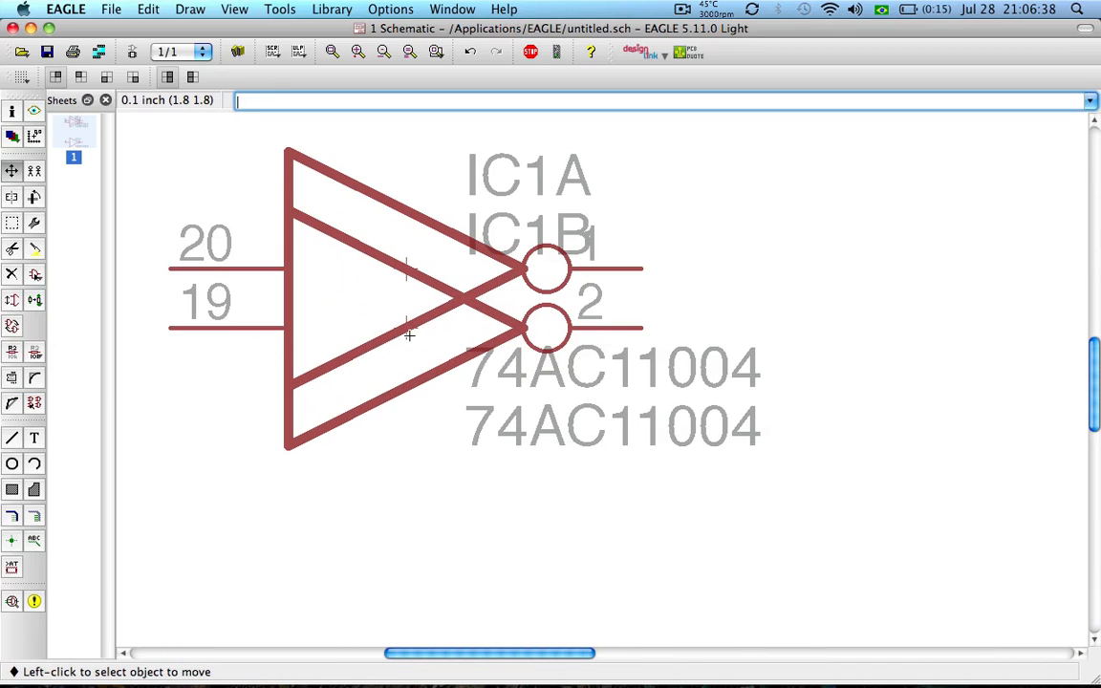
{"action": "left_click", "coordinate": [408, 276]}
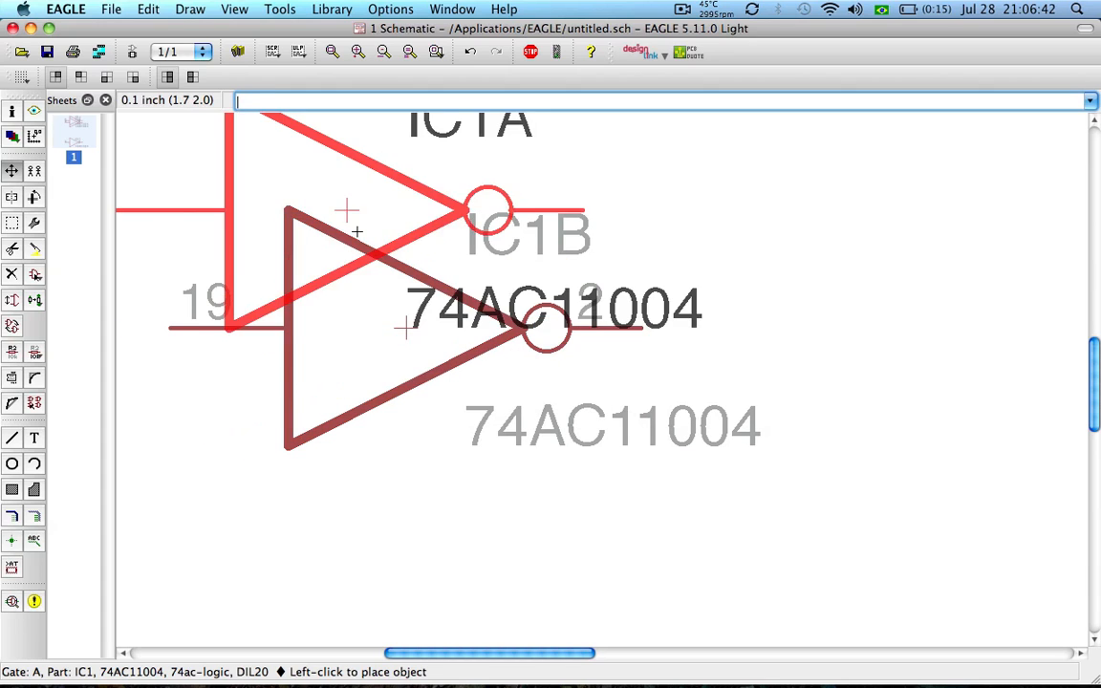
{"action": "left_click", "coordinate": [405, 256]}
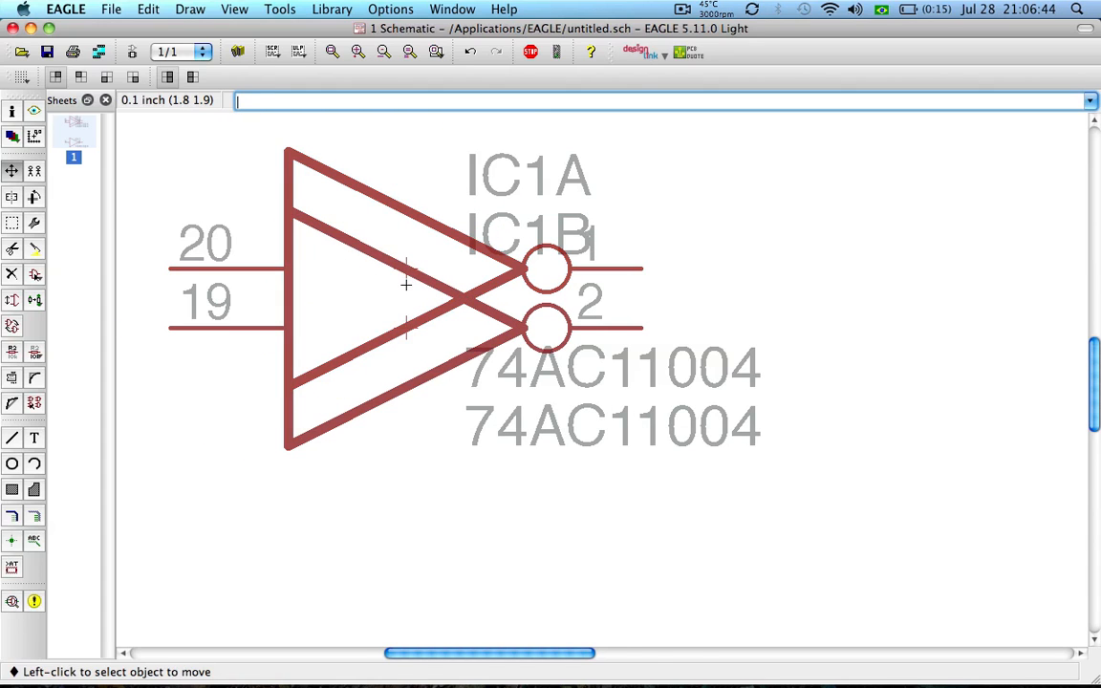
Move gate IC1A up off gate IC1B and settle it directly above so that the two triangles touch
{"action": "scroll", "coordinate": [405, 282], "scroll_direction": "down", "scroll_amount": 4}
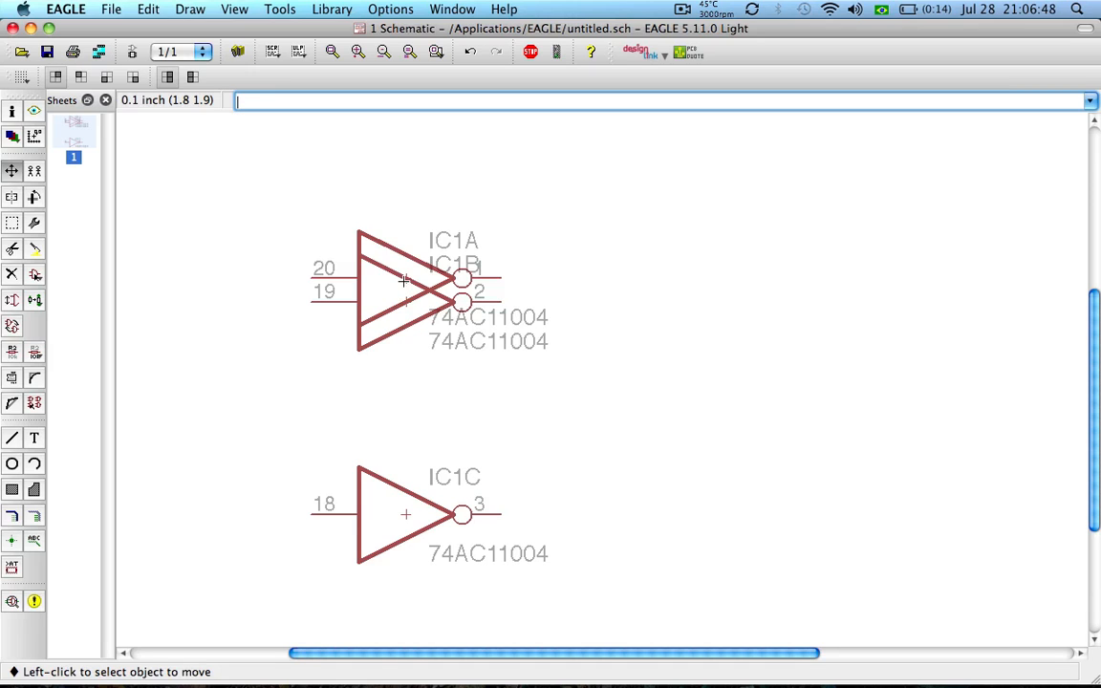
{"action": "left_click", "coordinate": [405, 284]}
{"action": "left_click", "coordinate": [399, 184]}
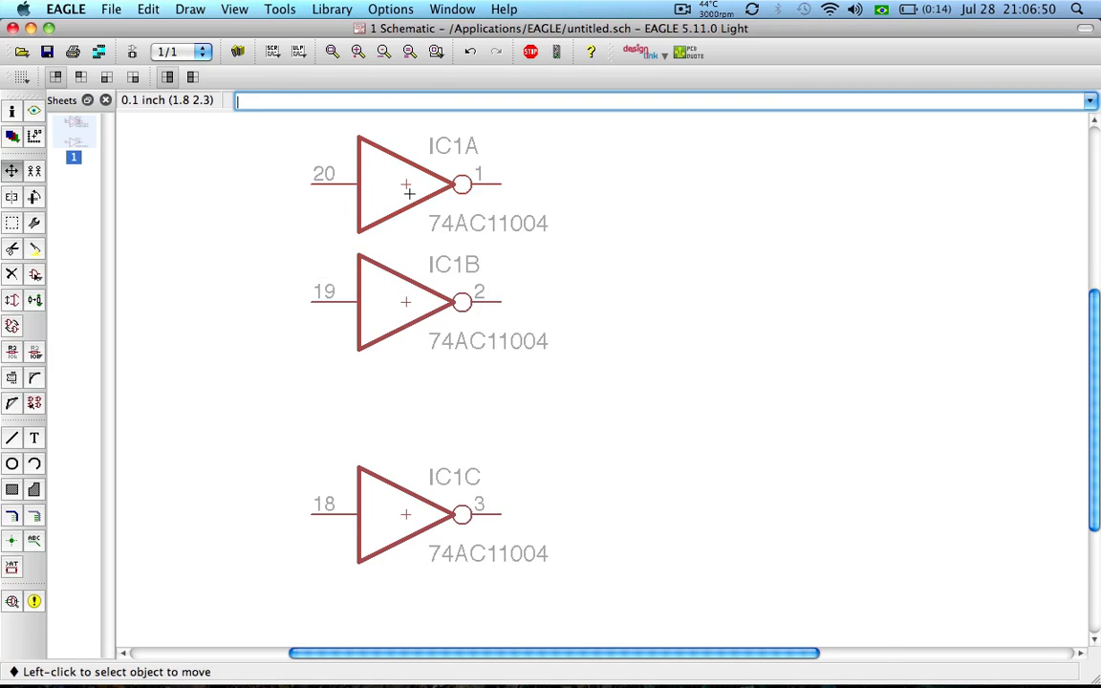
{"action": "scroll", "coordinate": [463, 260], "scroll_direction": "down", "scroll_amount": 2}
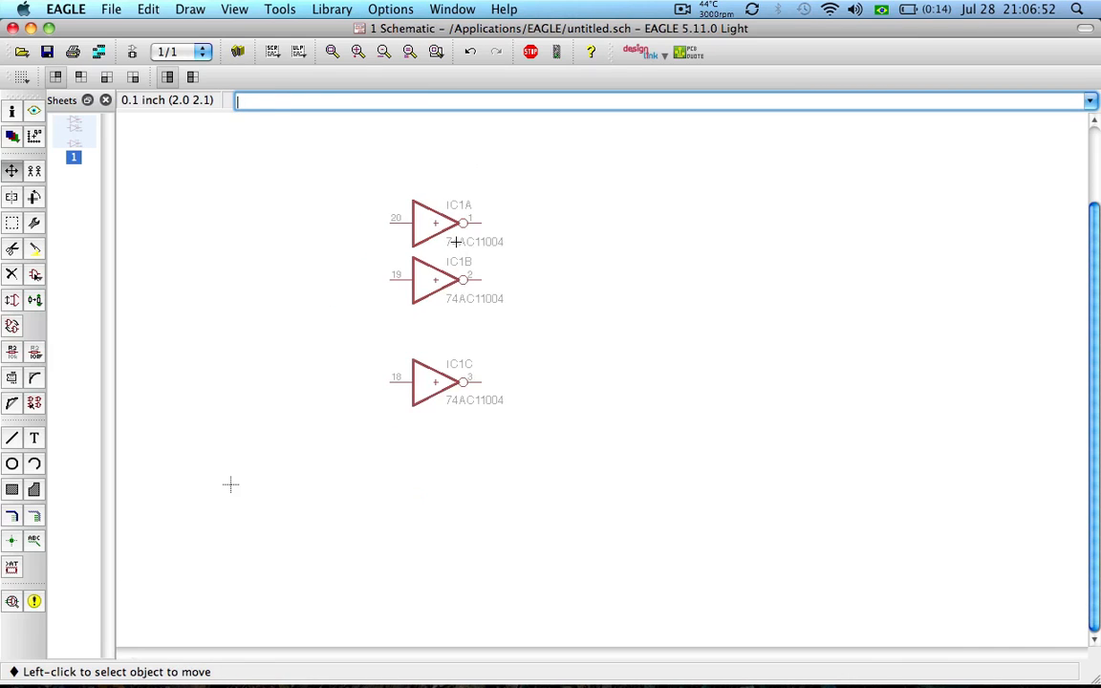
{"action": "scroll", "coordinate": [454, 238], "scroll_direction": "up", "scroll_amount": 2}
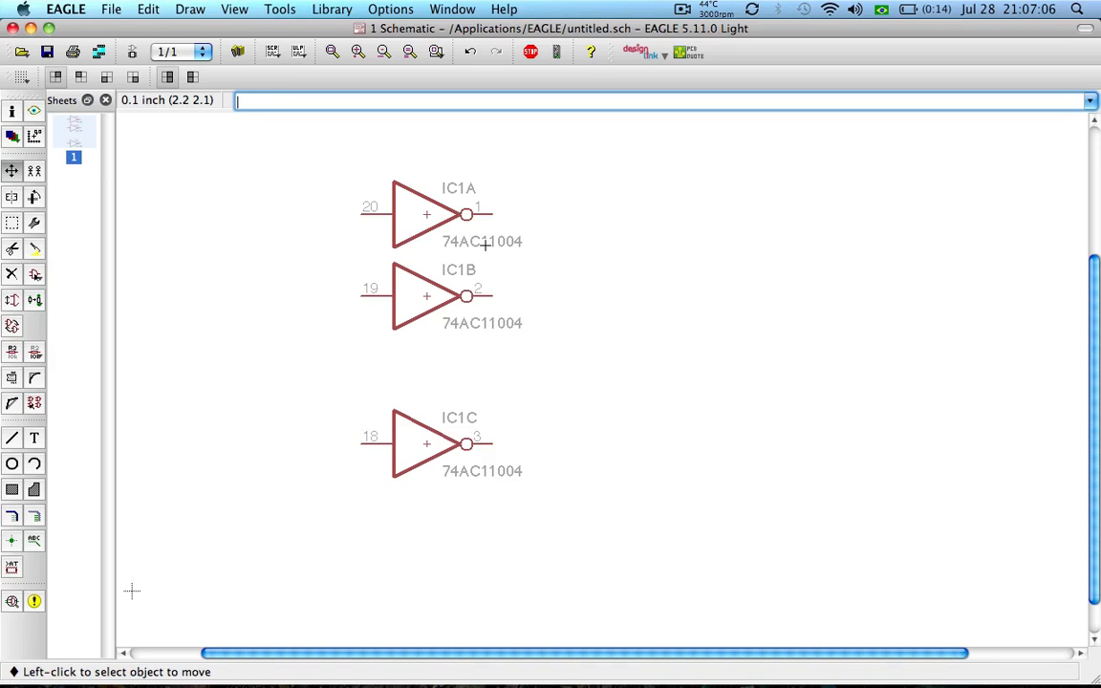
{"action": "left_click", "coordinate": [434, 216]}
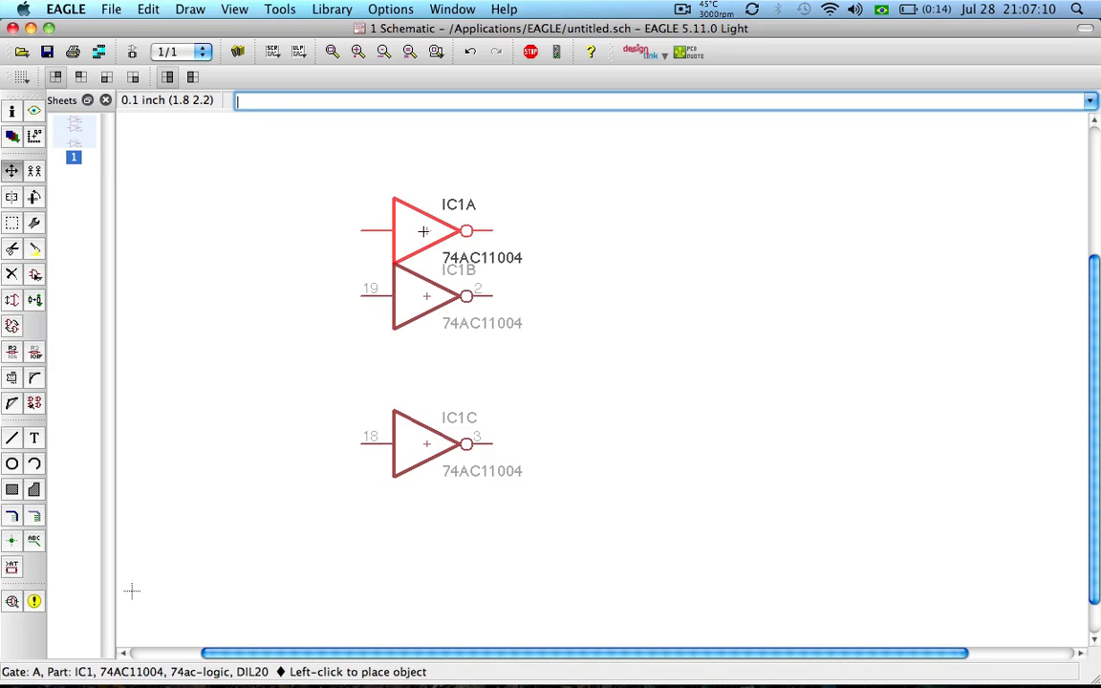
{"action": "left_click", "coordinate": [424, 229]}
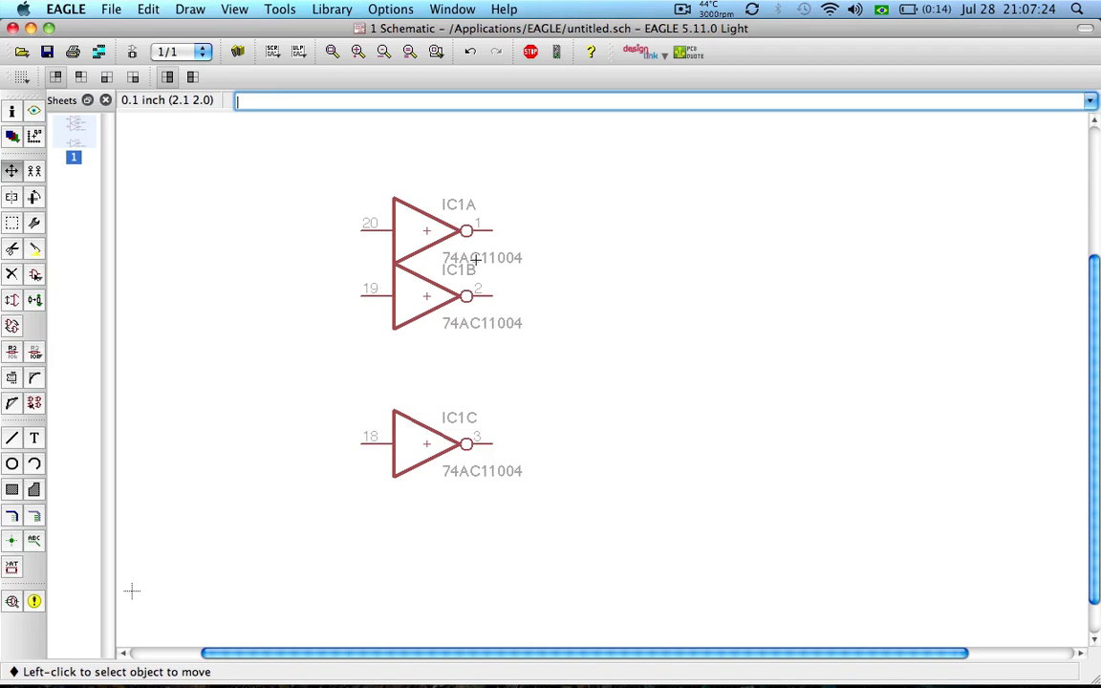
Smash gate IC1A to detach its name and value labels from the symbol
{"action": "right_click", "coordinate": [429, 230]}
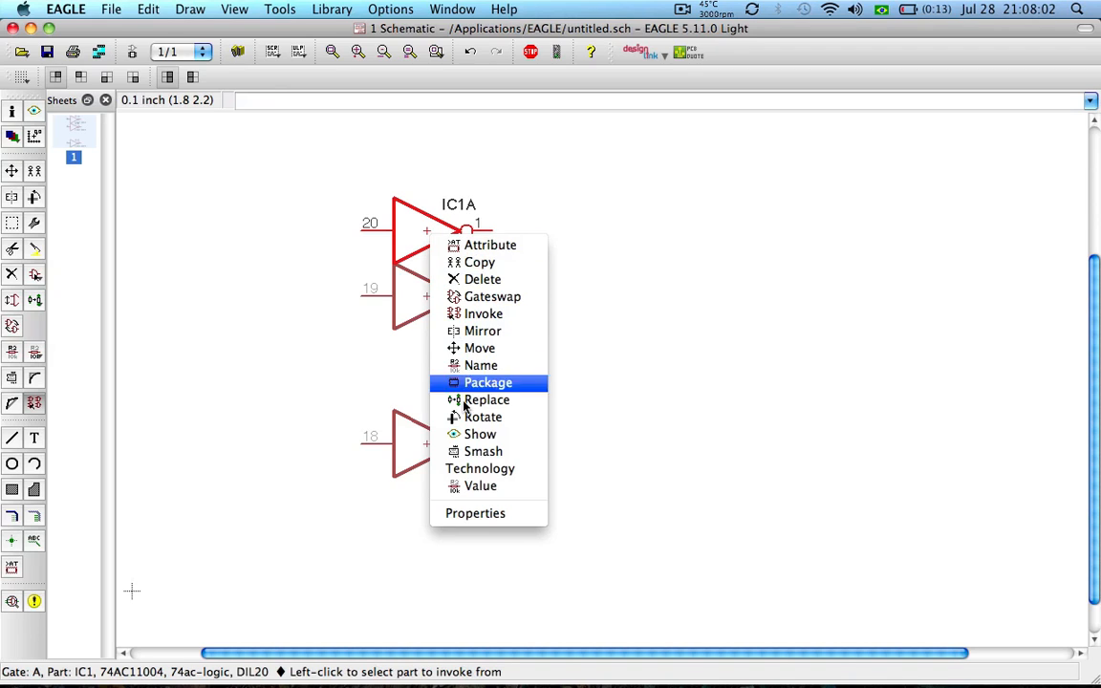
{"action": "left_click", "coordinate": [478, 450]}
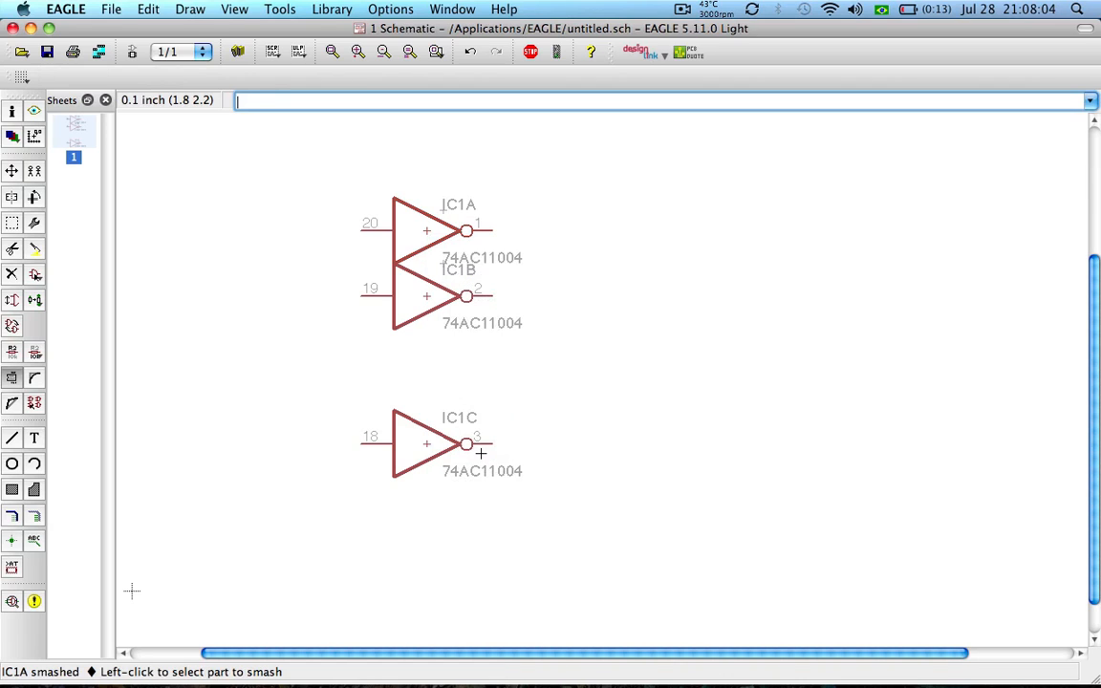
{"action": "scroll", "coordinate": [454, 244], "scroll_direction": "up", "scroll_amount": 5}
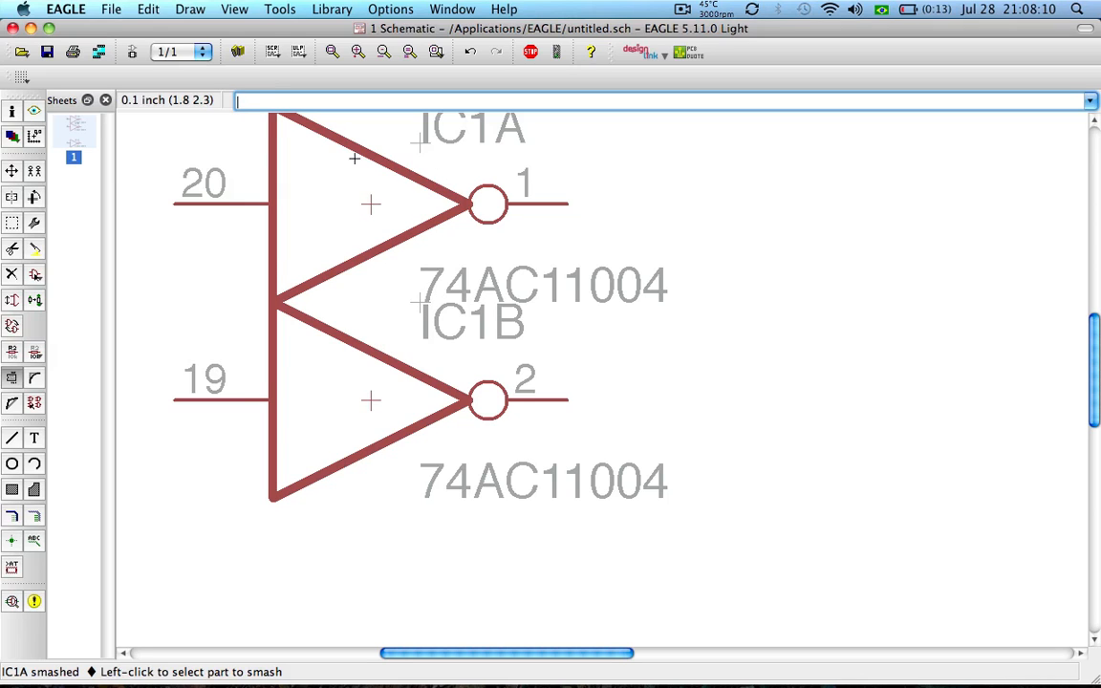
Move gate IC1A's 74AC11004 value label above its name label and shift the IC1A name label one grid step to the right
{"action": "left_click", "coordinate": [11, 170]}
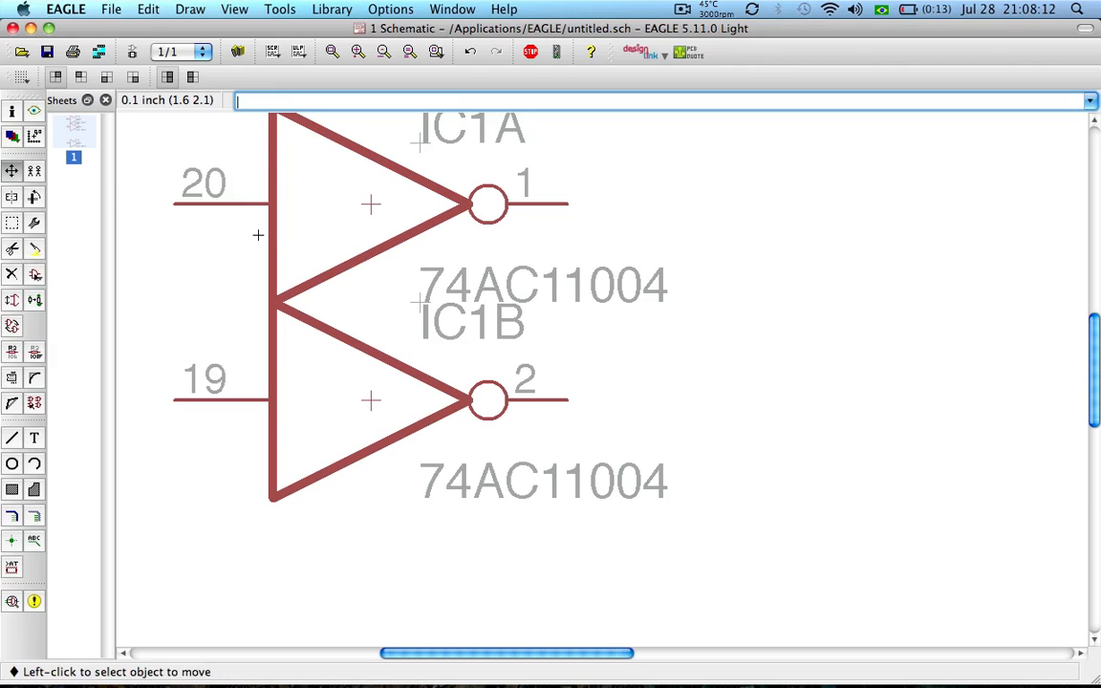
{"action": "scroll", "coordinate": [406, 269], "scroll_direction": "down", "scroll_amount": 3}
{"action": "left_click", "coordinate": [409, 277]}
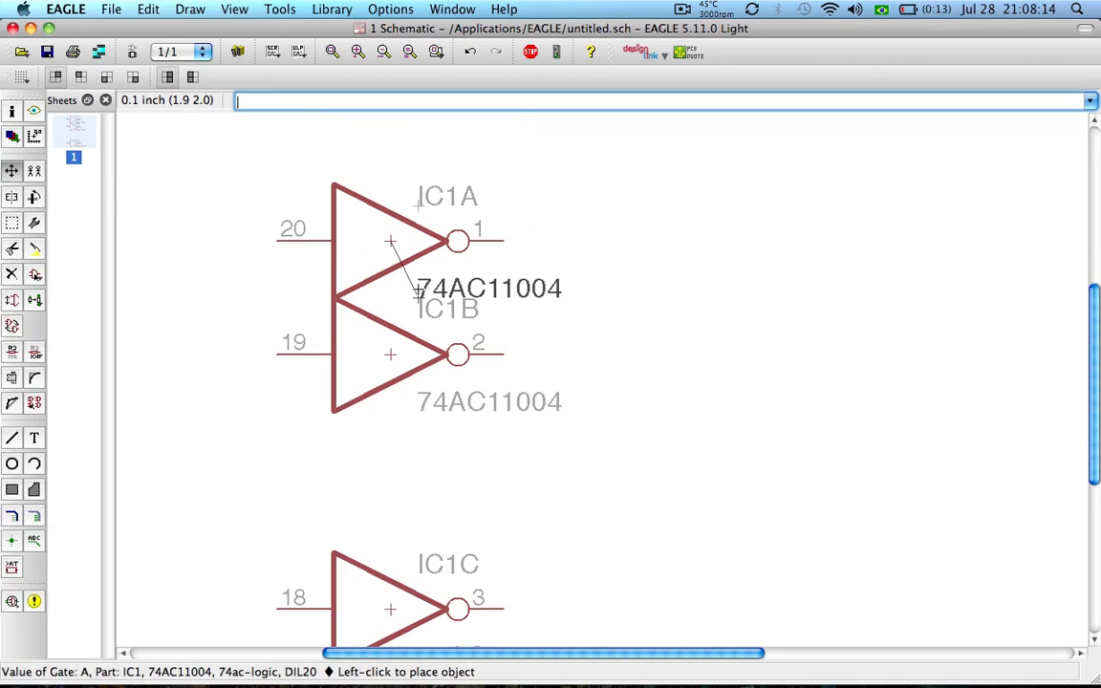
{"action": "left_click", "coordinate": [418, 183]}
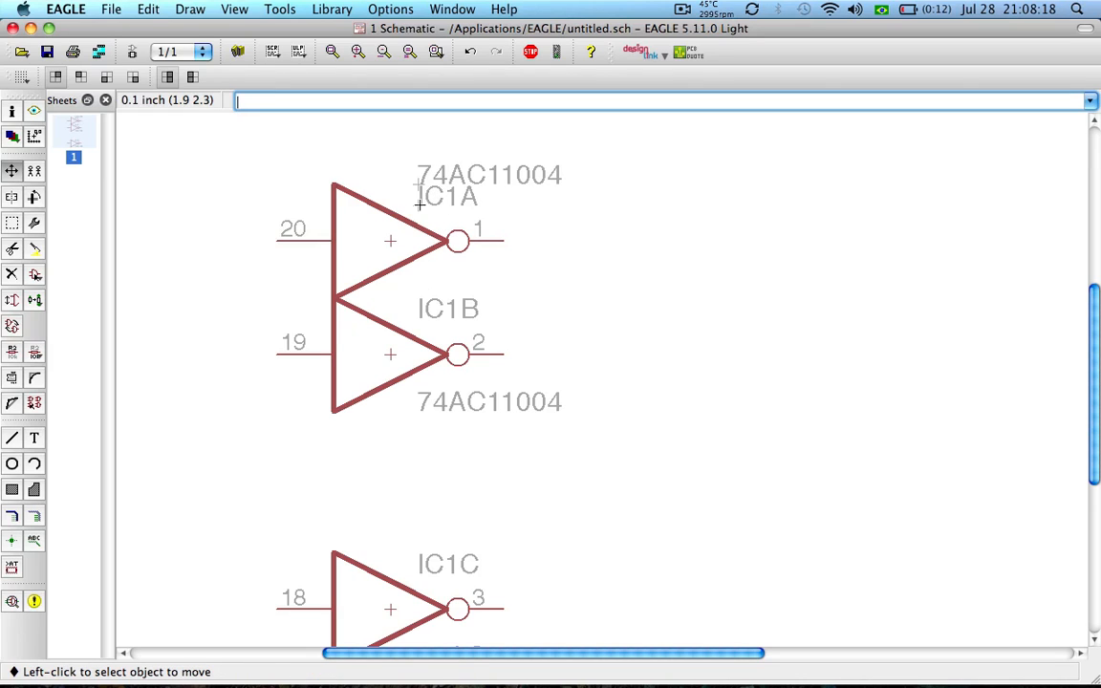
{"action": "left_click", "coordinate": [419, 202]}
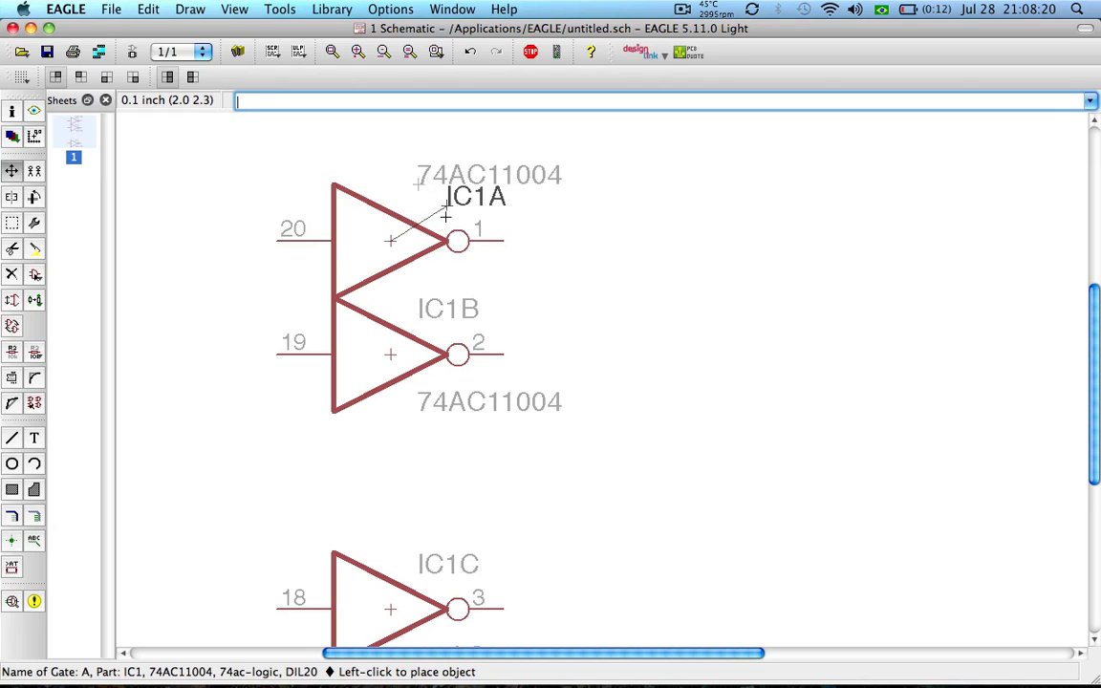
{"action": "left_click", "coordinate": [445, 217]}
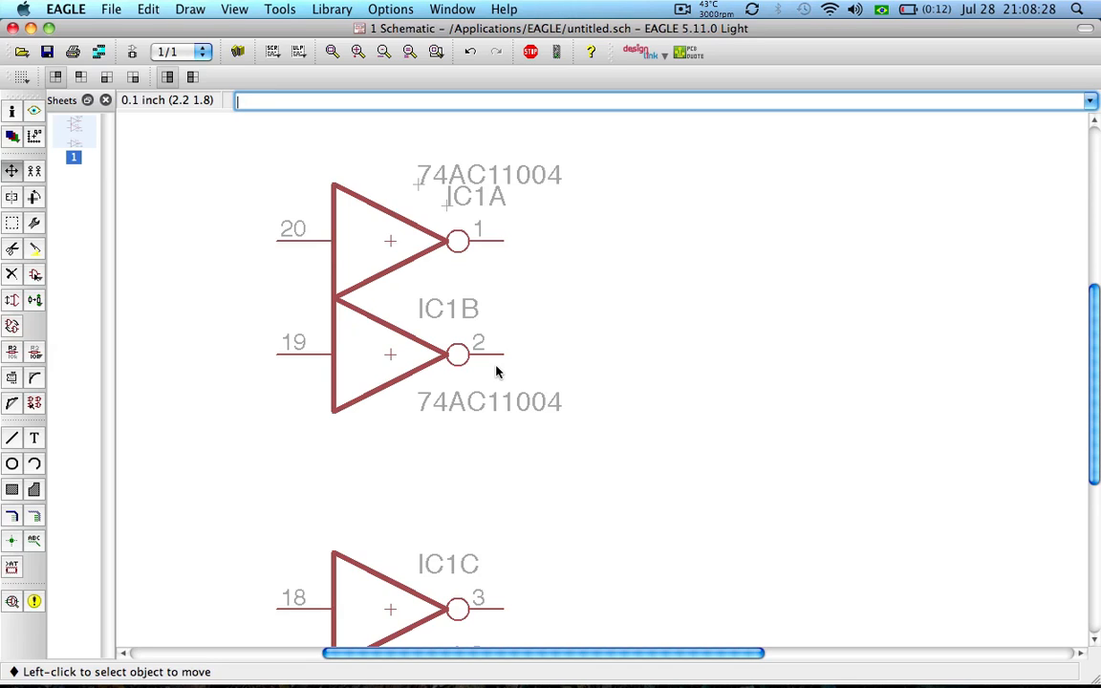
Unsmash gate IC1A to reset its labels to their default positions, and smash it again
{"action": "scroll", "coordinate": [610, 457], "scroll_direction": "down", "scroll_amount": 3}
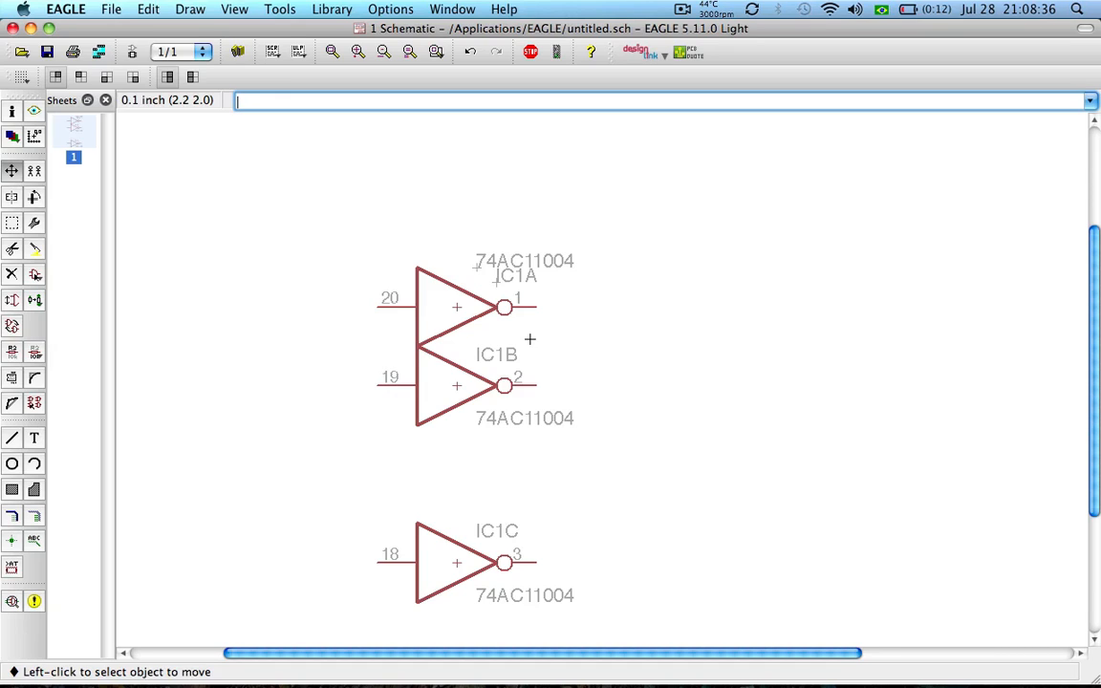
{"action": "right_click", "coordinate": [456, 304]}
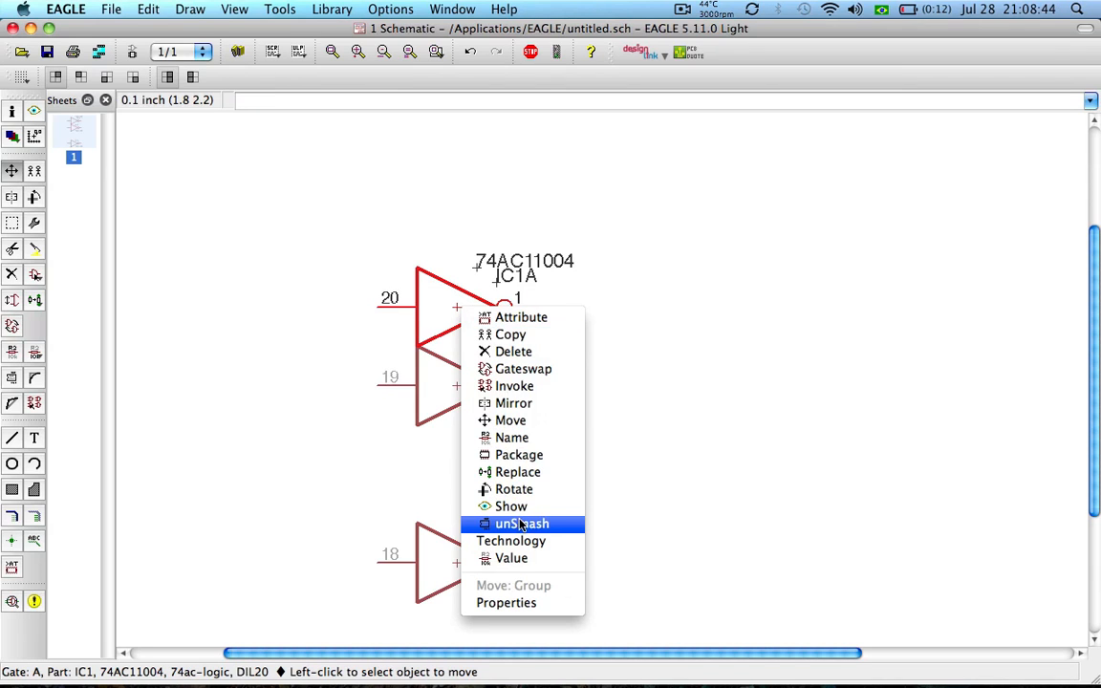
{"action": "left_click", "coordinate": [522, 524]}
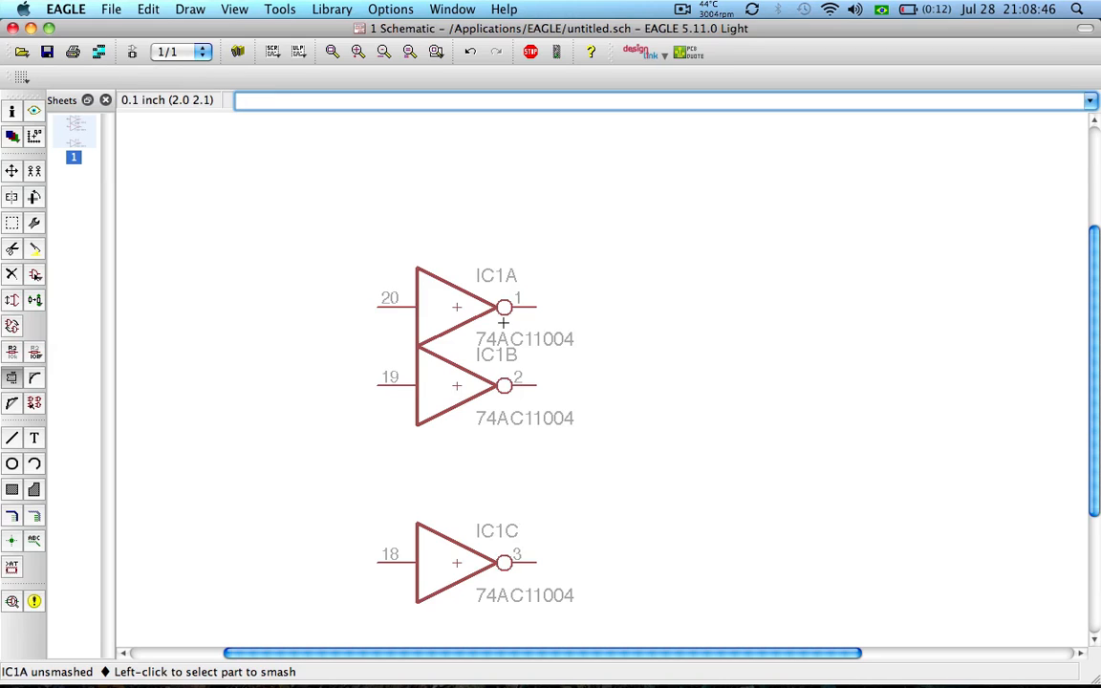
{"action": "right_click", "coordinate": [457, 305]}
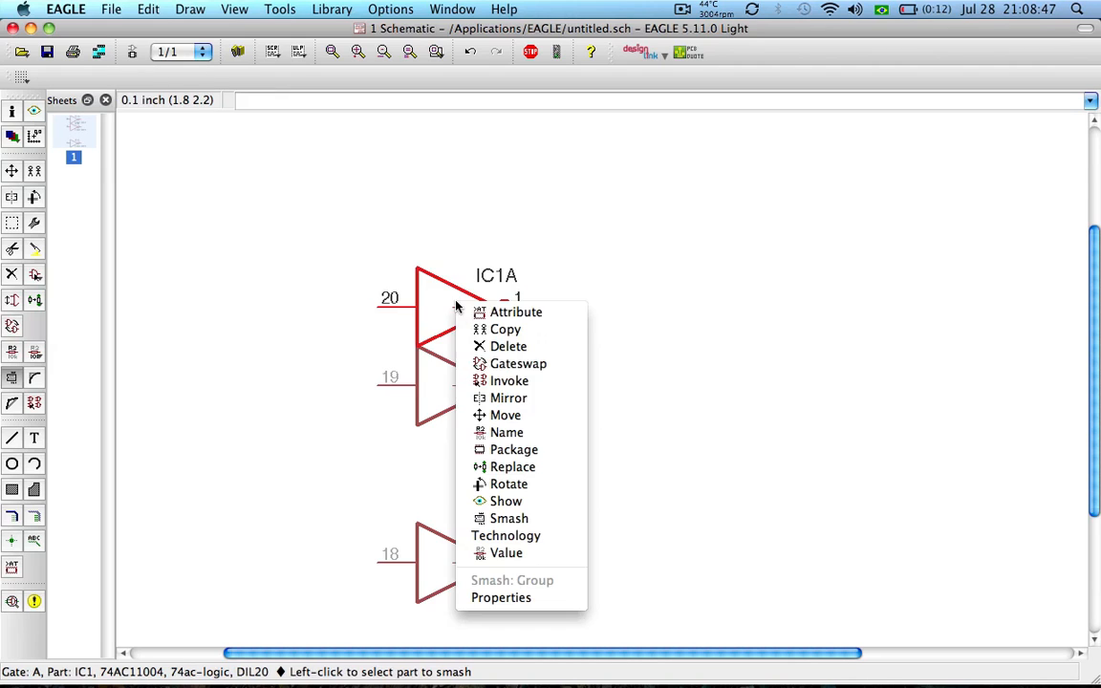
{"action": "left_click", "coordinate": [507, 518]}
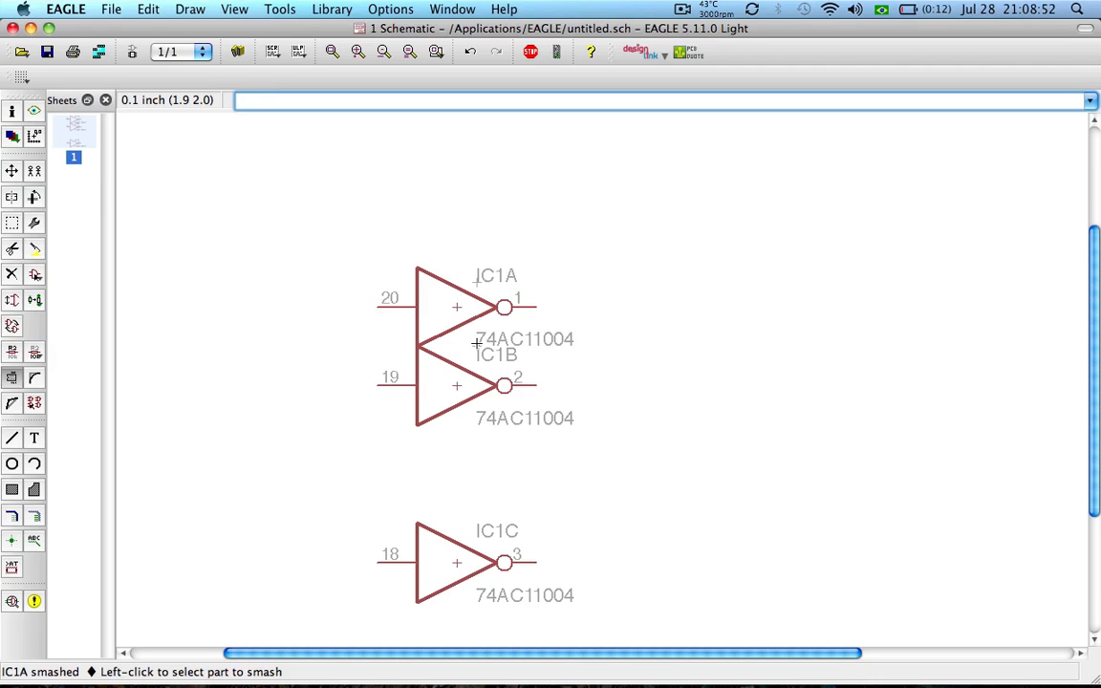
{"action": "key", "text": "XF86AudioRaiseVolume"}
{"action": "left_click", "coordinate": [697, 7]}
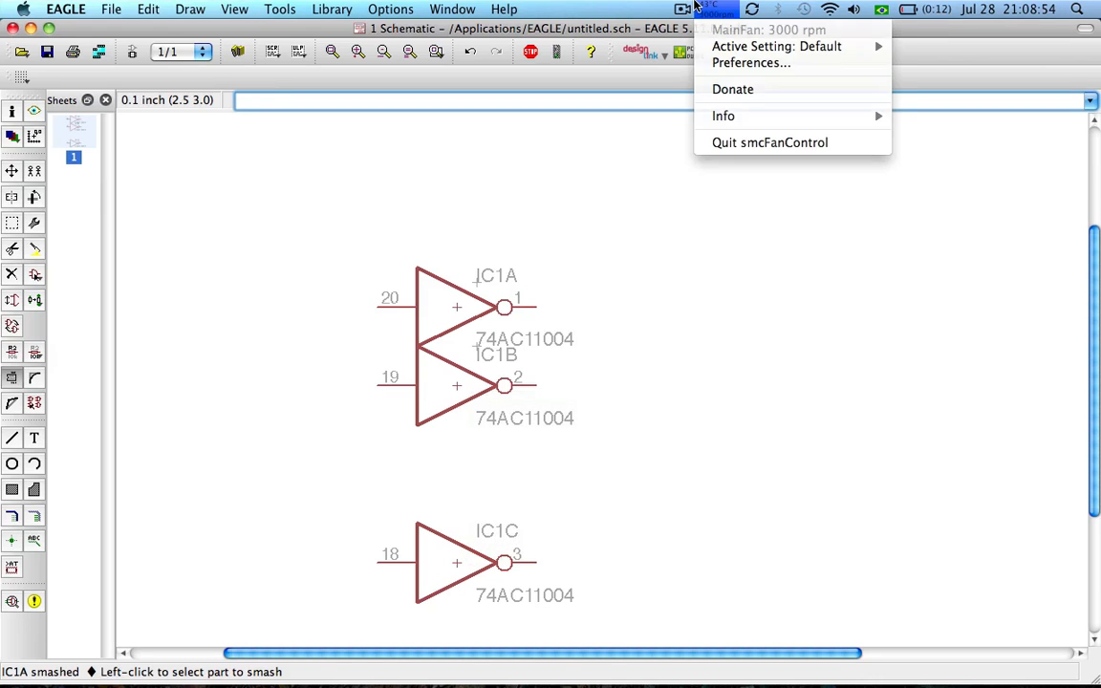
{"action": "left_click", "coordinate": [696, 7]}
{"action": "left_click", "coordinate": [682, 8]}
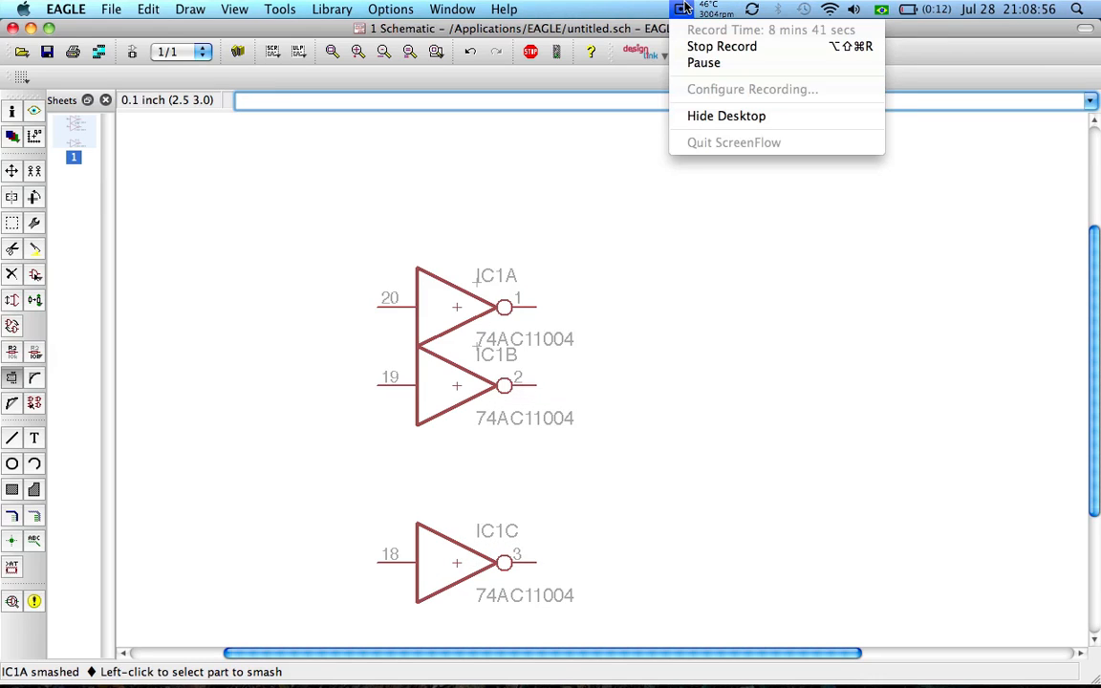
{"action": "left_click", "coordinate": [684, 8]}
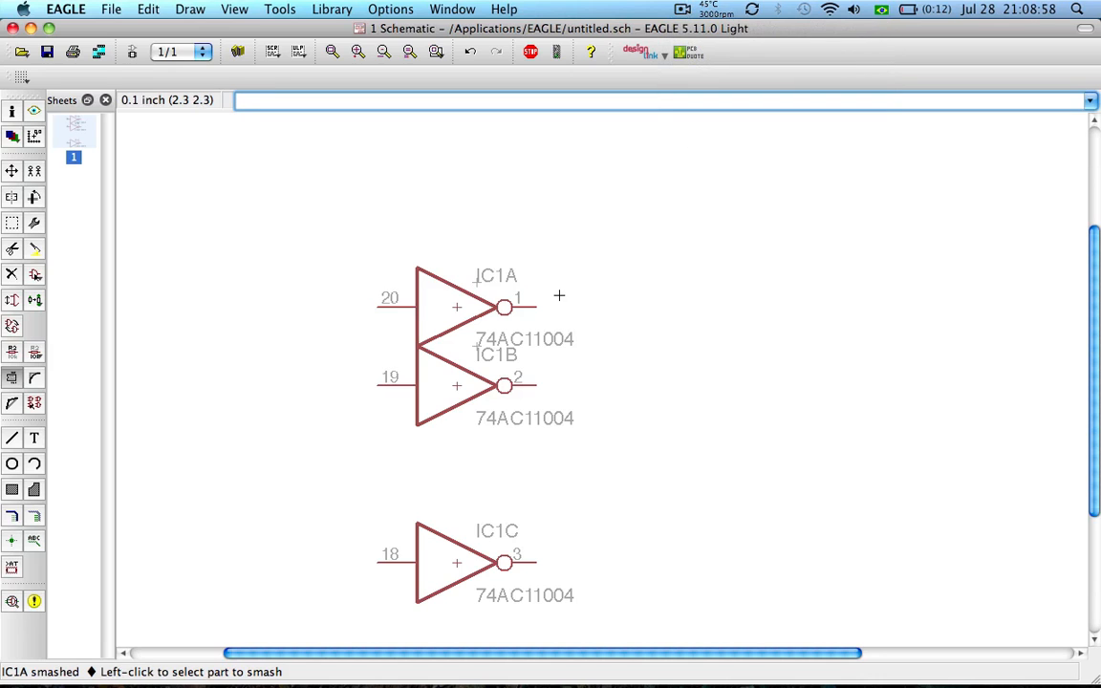